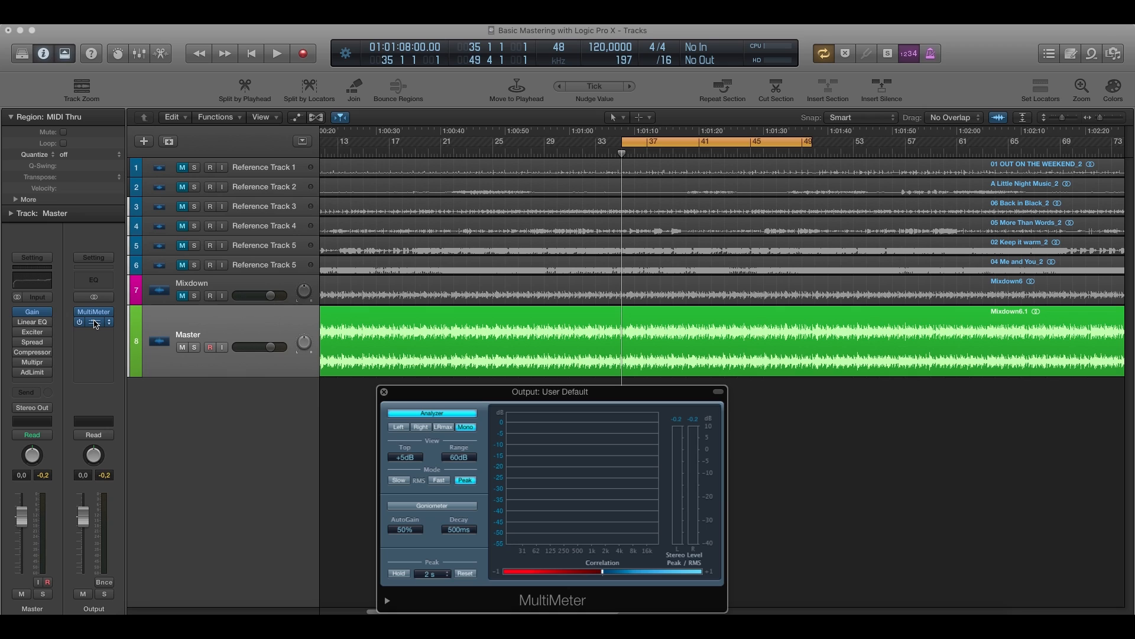
# Step: Open the Output channel's second MultiMeter and play the Master region through the cycle to examine its spectrum, levels and stereo image
pyautogui.click(94, 323)
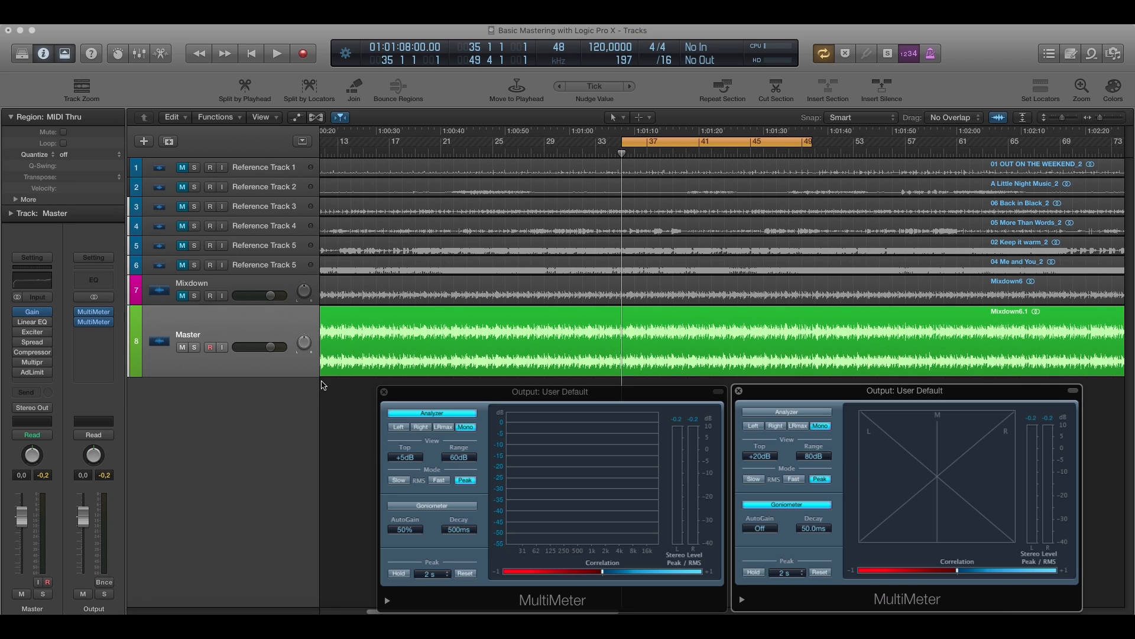
pyautogui.click(303, 376)
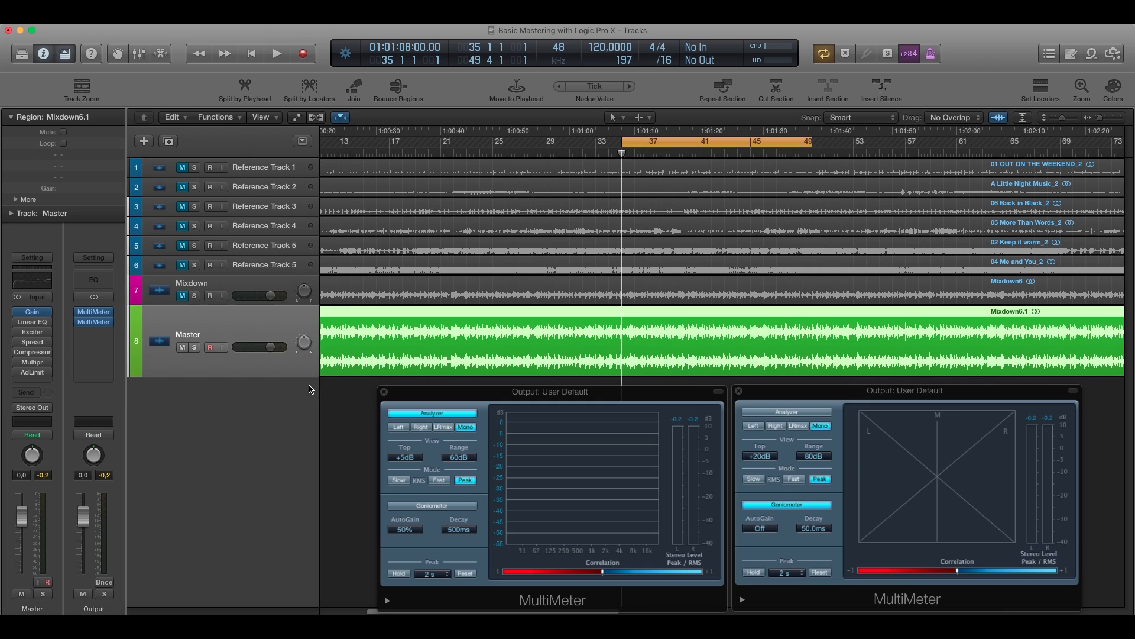
pyautogui.press('space')
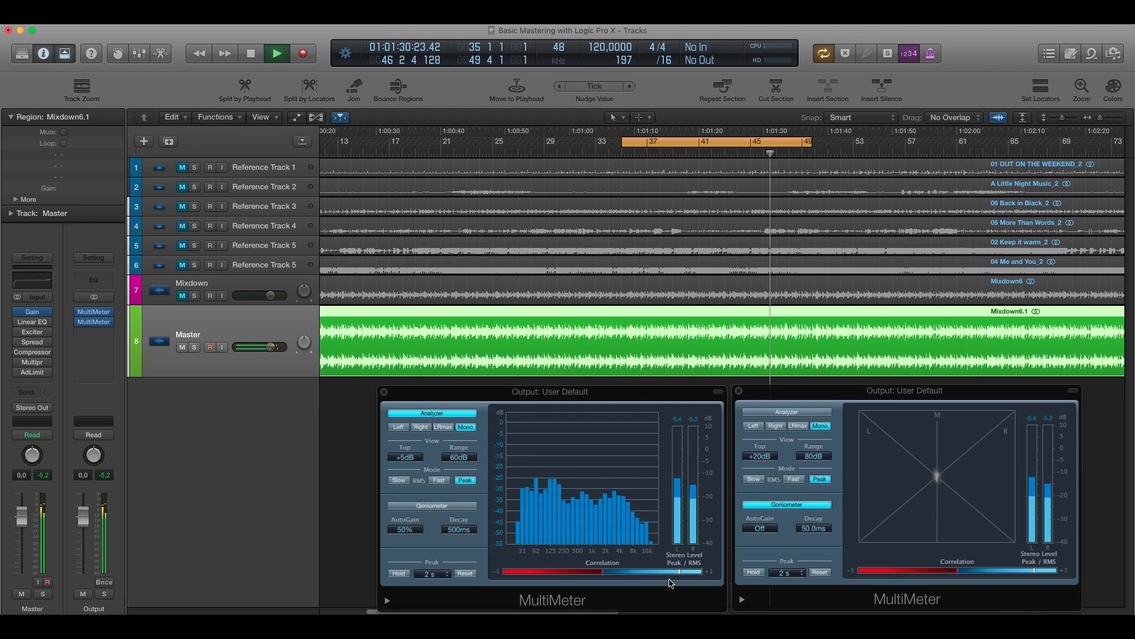
pyautogui.press('space')
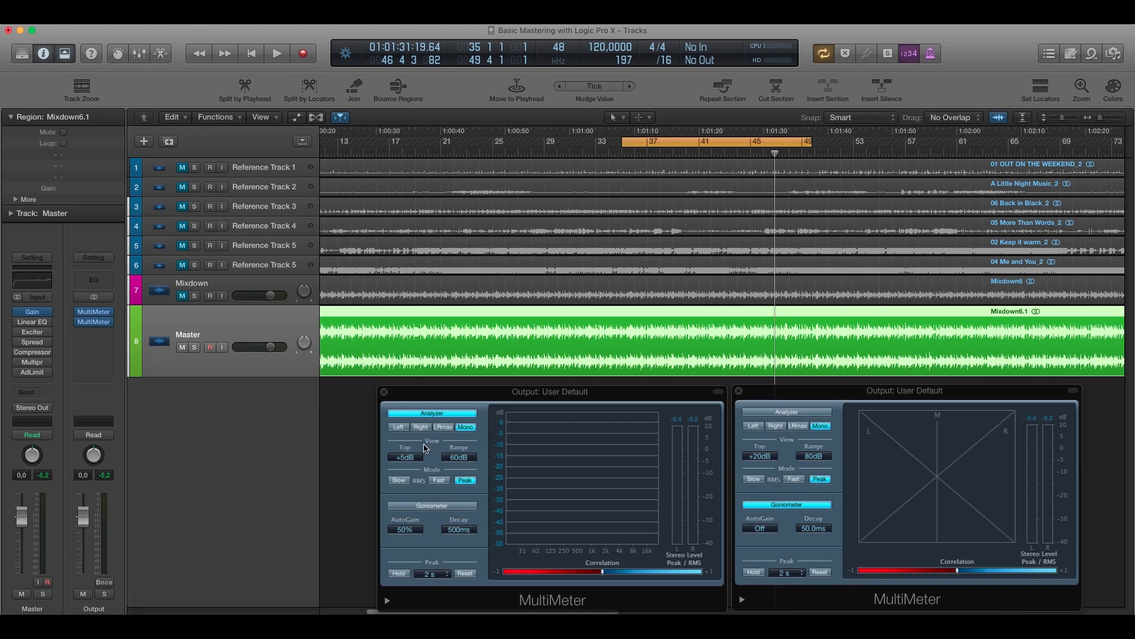
# Step: Open the Gain plug-in on the Master track, examine its gain setting, and close it
pyautogui.moveTo(32, 317)
pyautogui.click(32, 315)
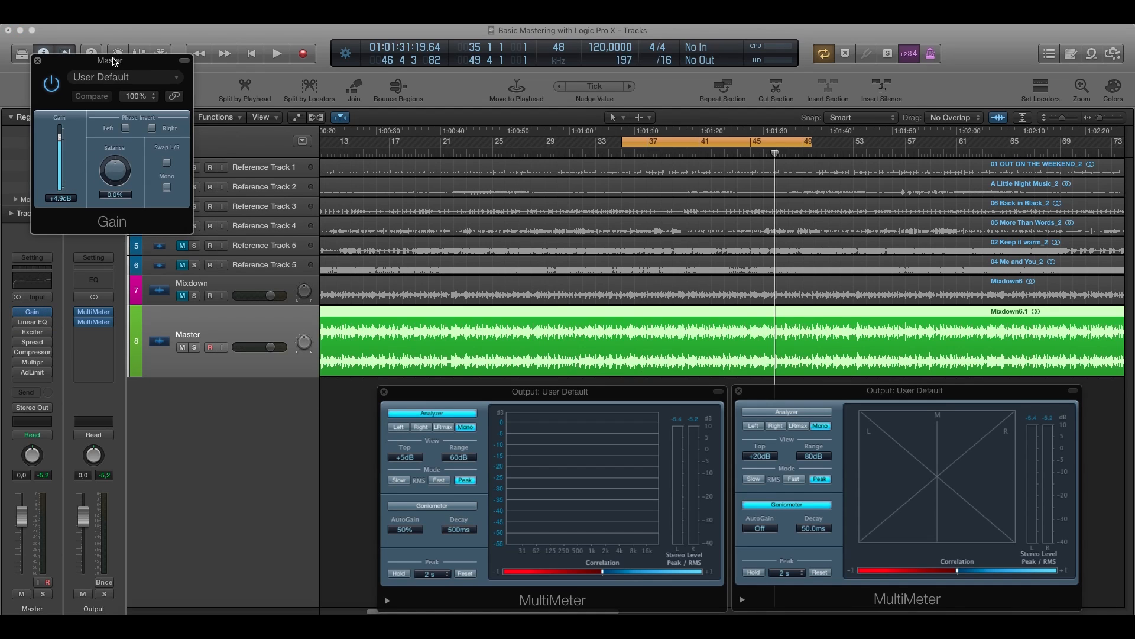
pyautogui.moveTo(114, 61); pyautogui.dragTo(240, 402)
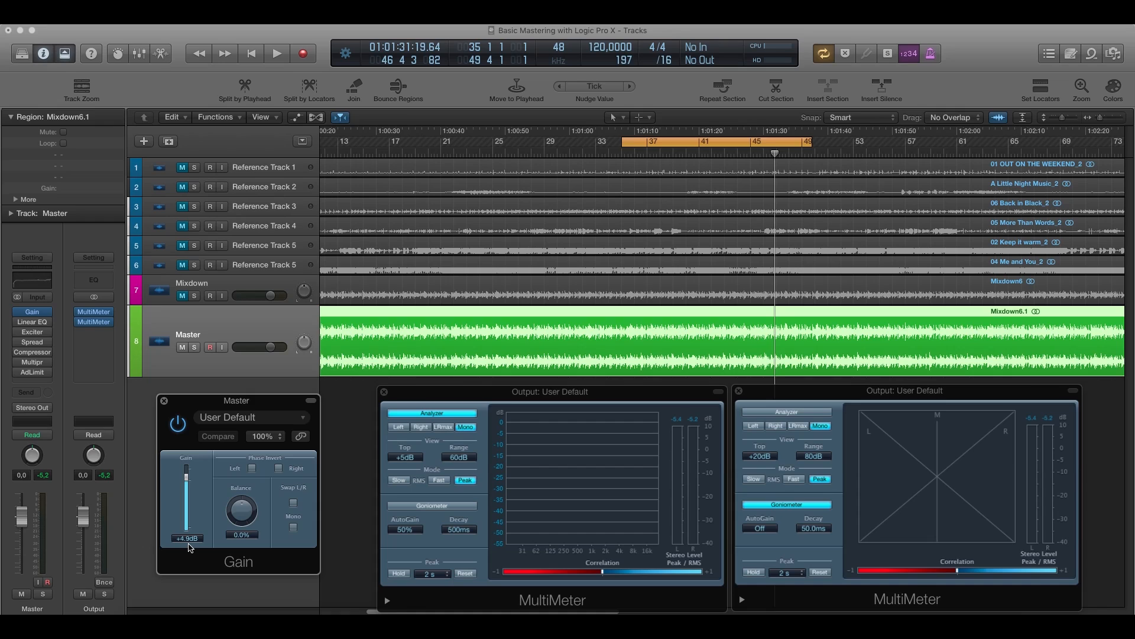
pyautogui.click(165, 401)
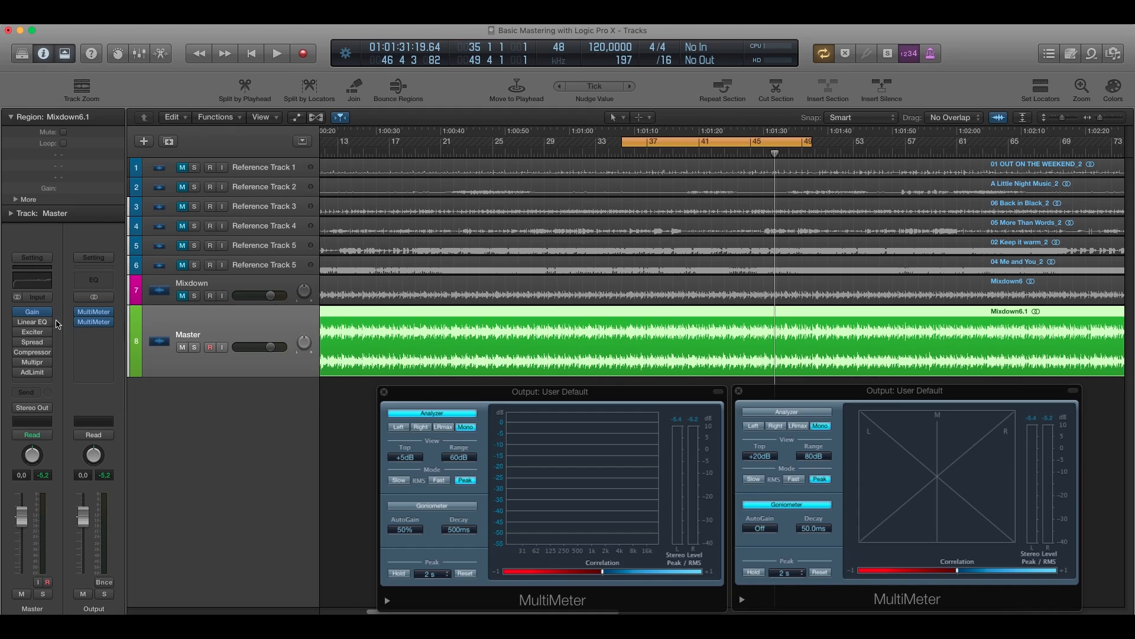
# Step: Open the Linear Phase EQ on the Master track, place it clear of the track list, and switch it on
pyautogui.moveTo(39, 324)
pyautogui.click(33, 323)
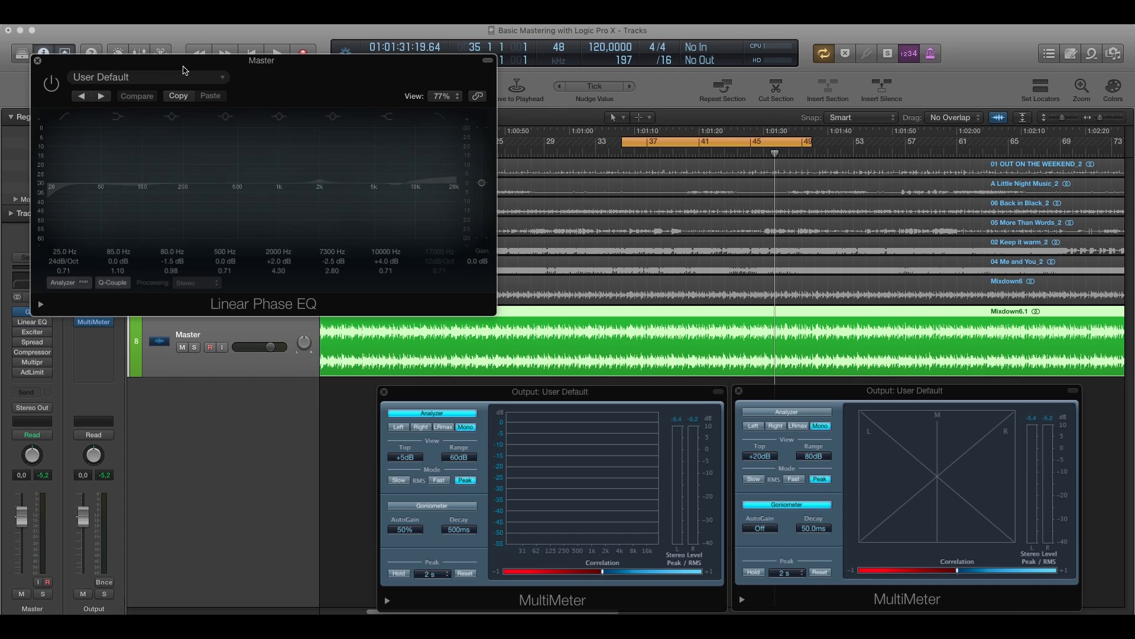
pyautogui.moveTo(177, 62); pyautogui.dragTo(285, 311)
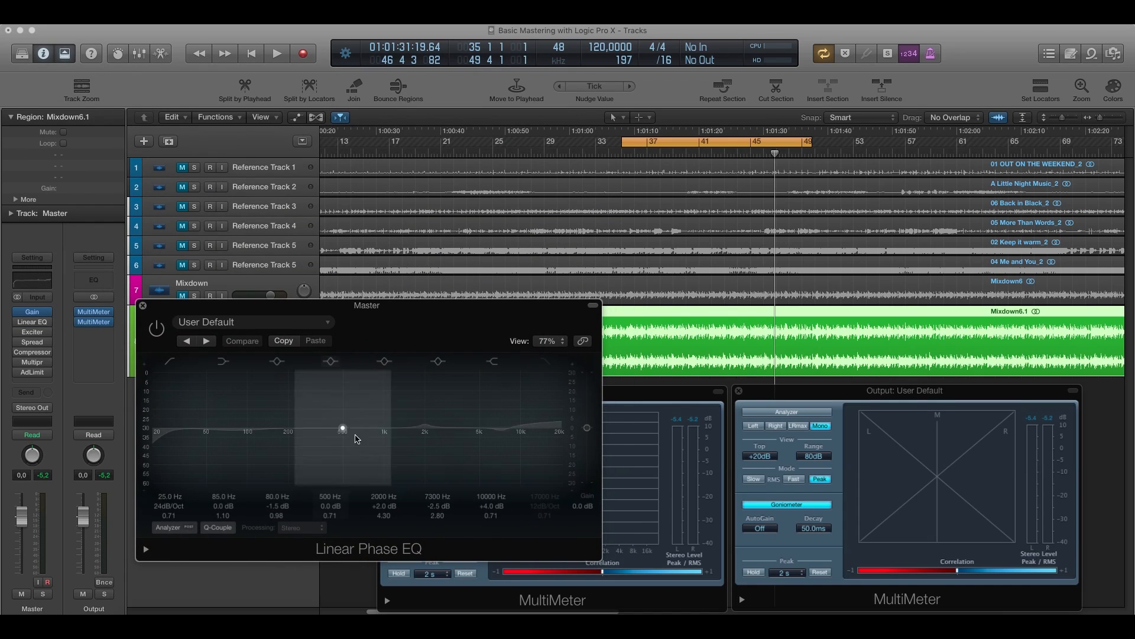
pyautogui.moveTo(368, 305); pyautogui.dragTo(410, 253)
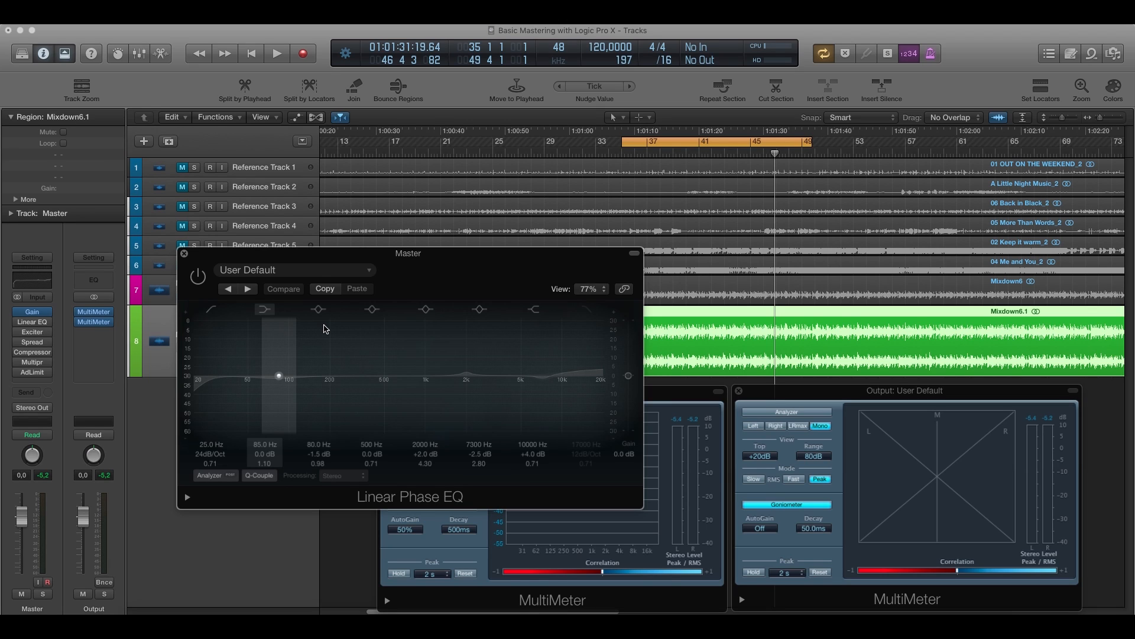
pyautogui.moveTo(409, 255); pyautogui.dragTo(432, 259)
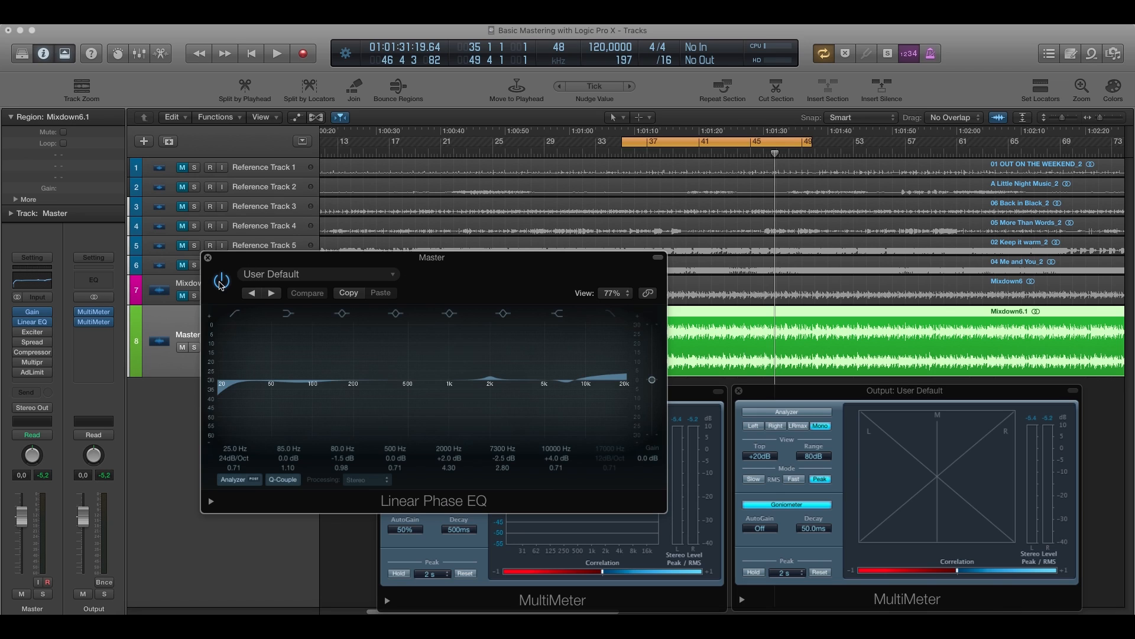
pyautogui.click(221, 283)
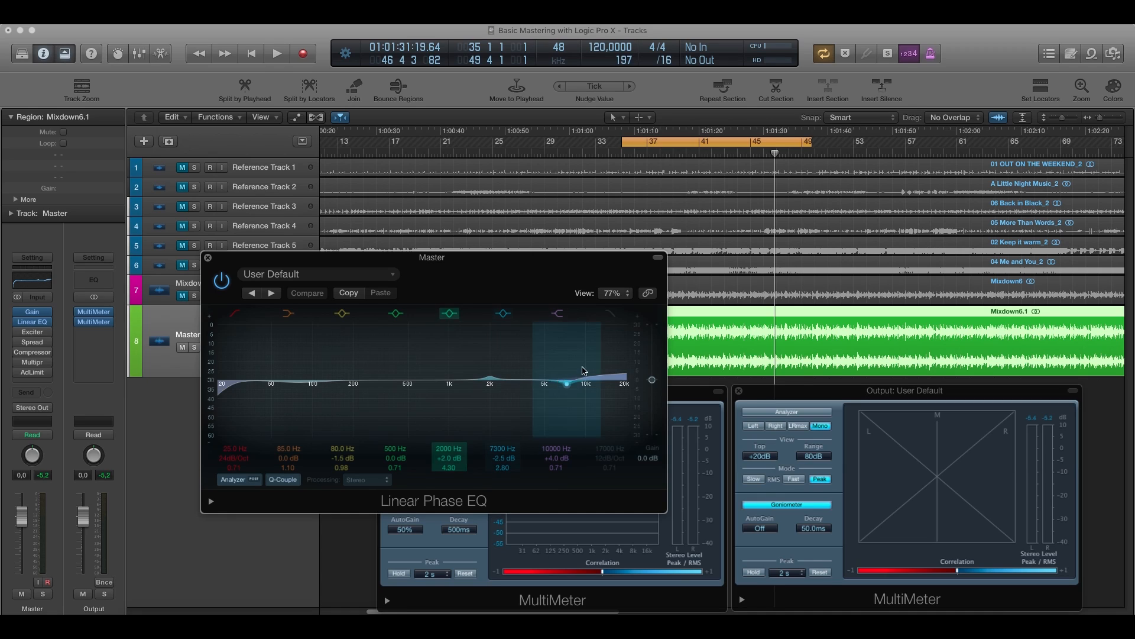
# Step: Turn off the 7300 Hz and 10000 Hz EQ bands and play the cycle, bypassing and re-enabling the EQ to compare
pyautogui.click(561, 315)
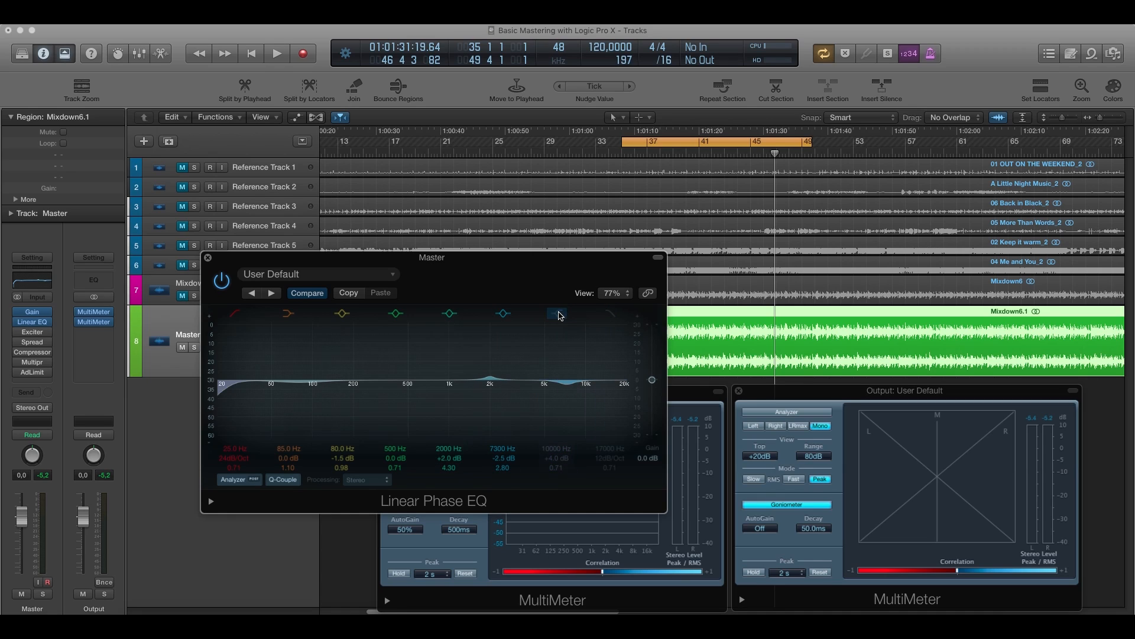
pyautogui.click(503, 315)
pyautogui.press('space')
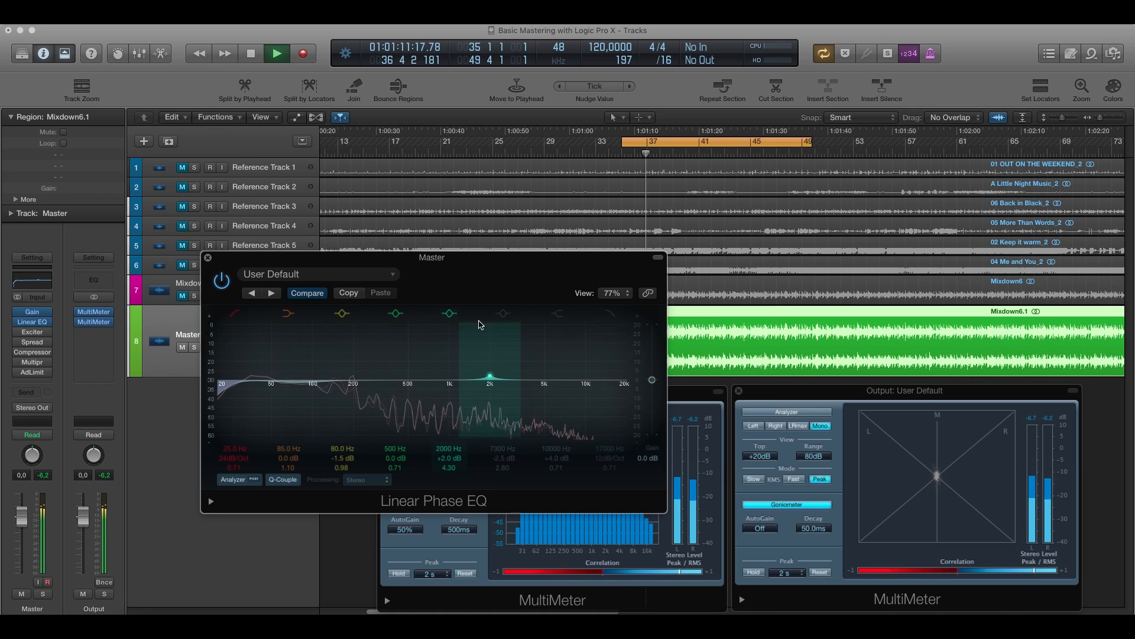
pyautogui.click(223, 282)
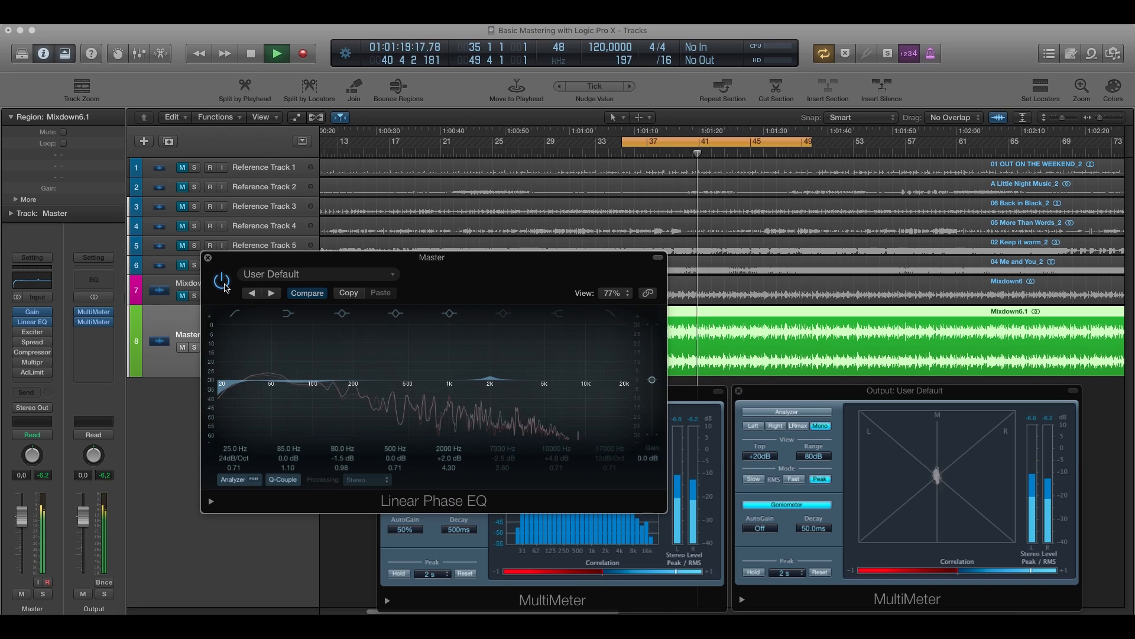
pyautogui.click(223, 282)
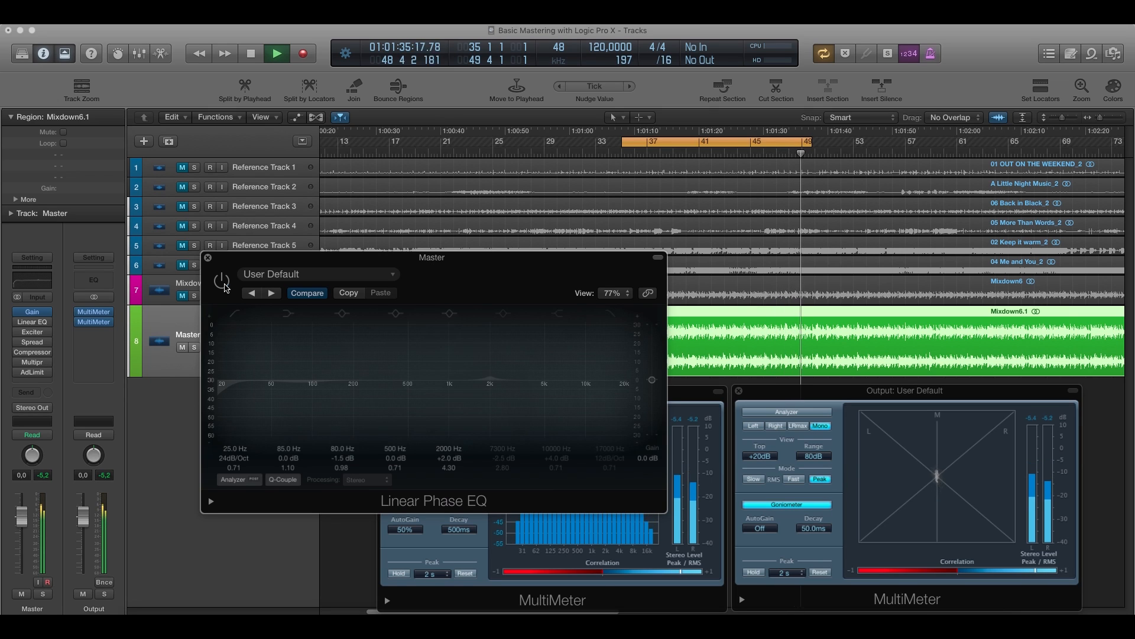
pyautogui.click(224, 285)
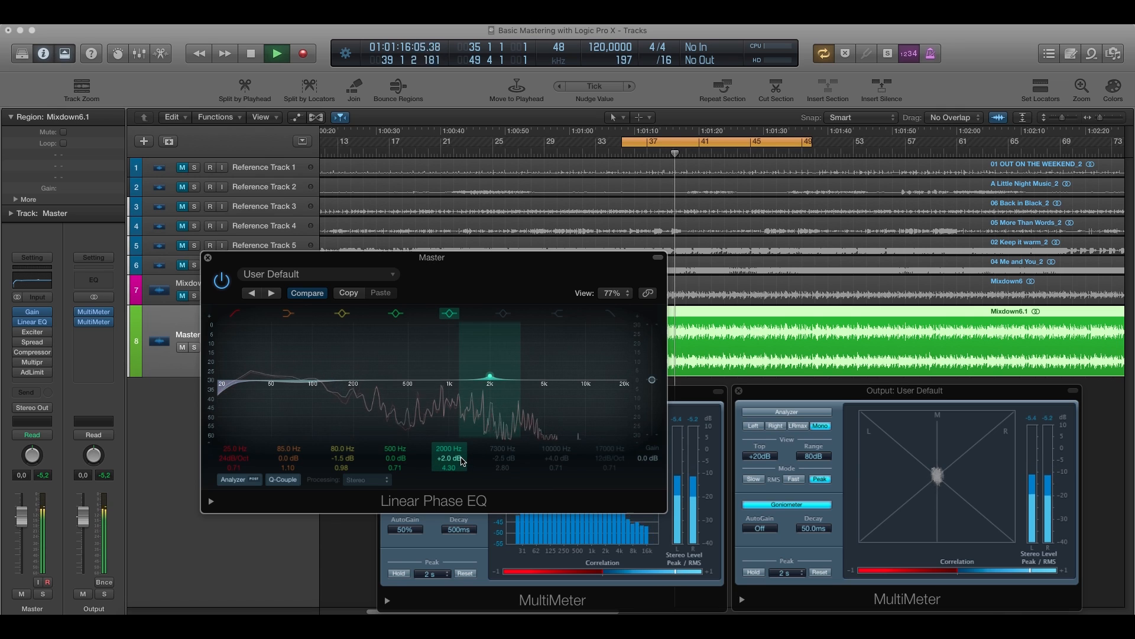
# Step: Set the 2000 Hz EQ band's gain to +2.5 dB and turn the 7300 Hz and 10000 Hz bands back on
pyautogui.moveTo(464, 461); pyautogui.dragTo(463, 455)
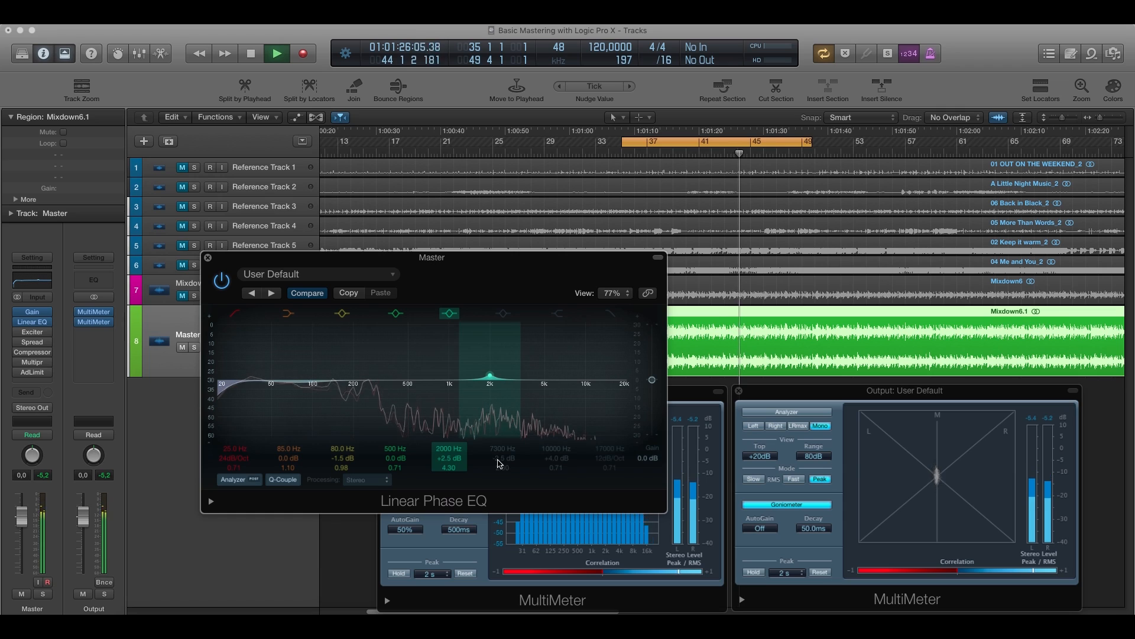
pyautogui.press('space')
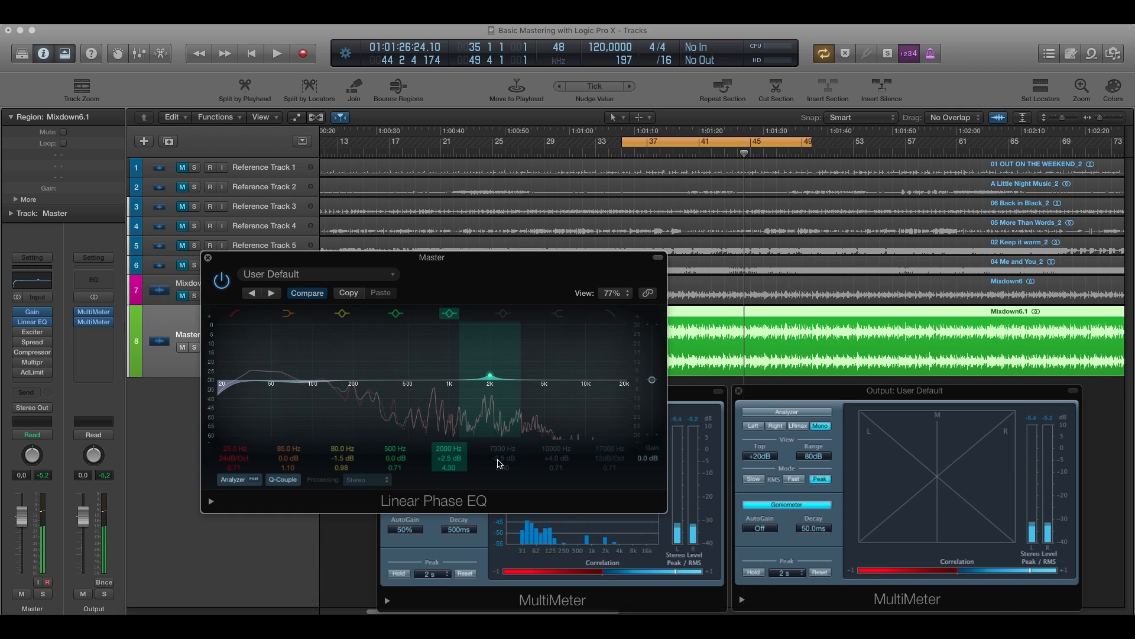
pyautogui.click(561, 316)
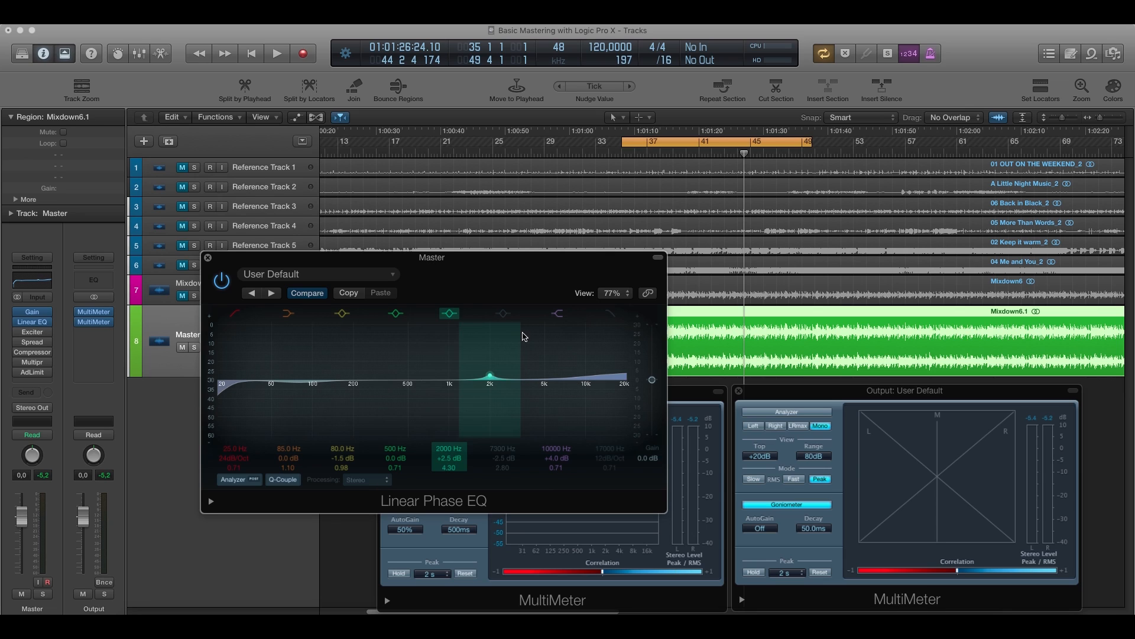
pyautogui.click(505, 317)
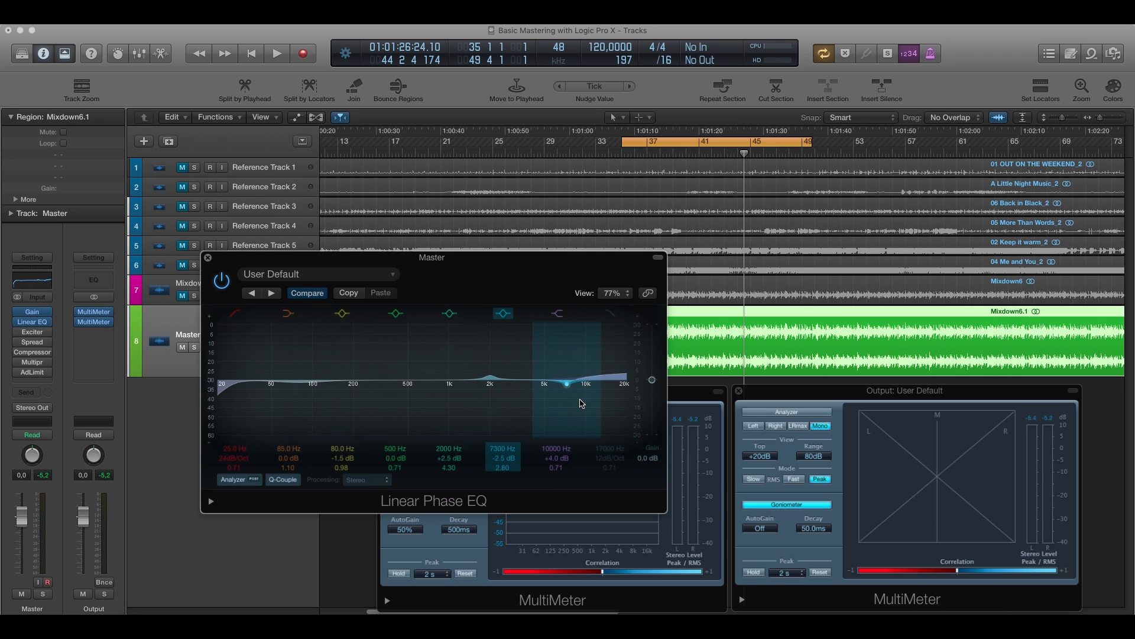
pyautogui.moveTo(476, 267); pyautogui.dragTo(438, 227)
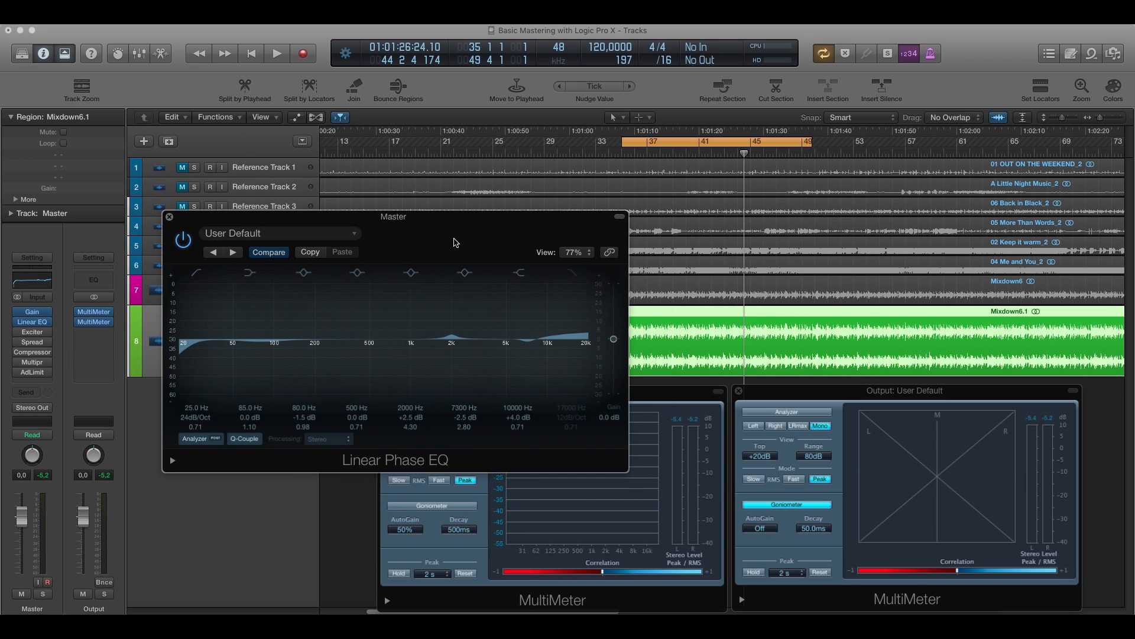
pyautogui.moveTo(387, 220); pyautogui.dragTo(372, 211)
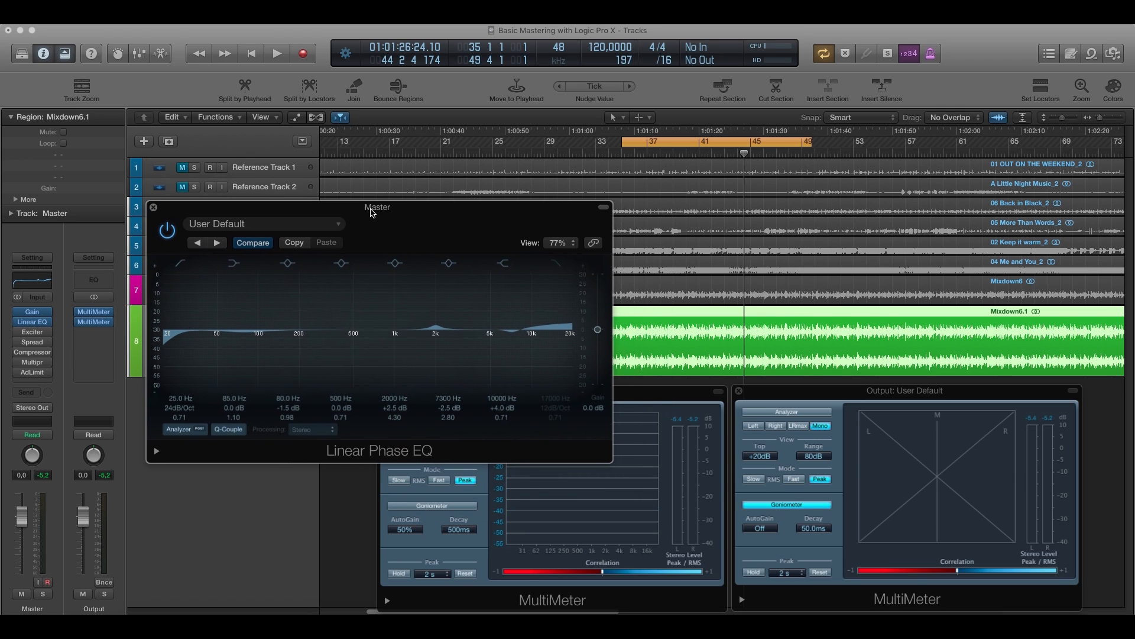
# Step: Play the cycle with all set EQ bands active, compare the sound with the EQ bypassed and enabled, and close the EQ
pyautogui.press('space')
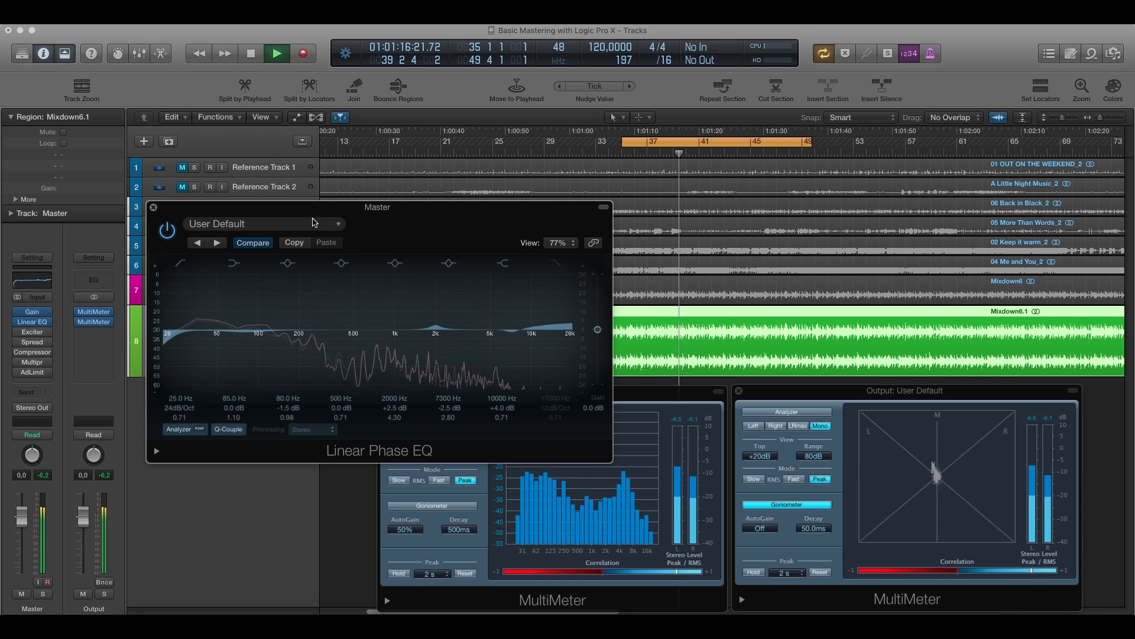
pyautogui.click(170, 232)
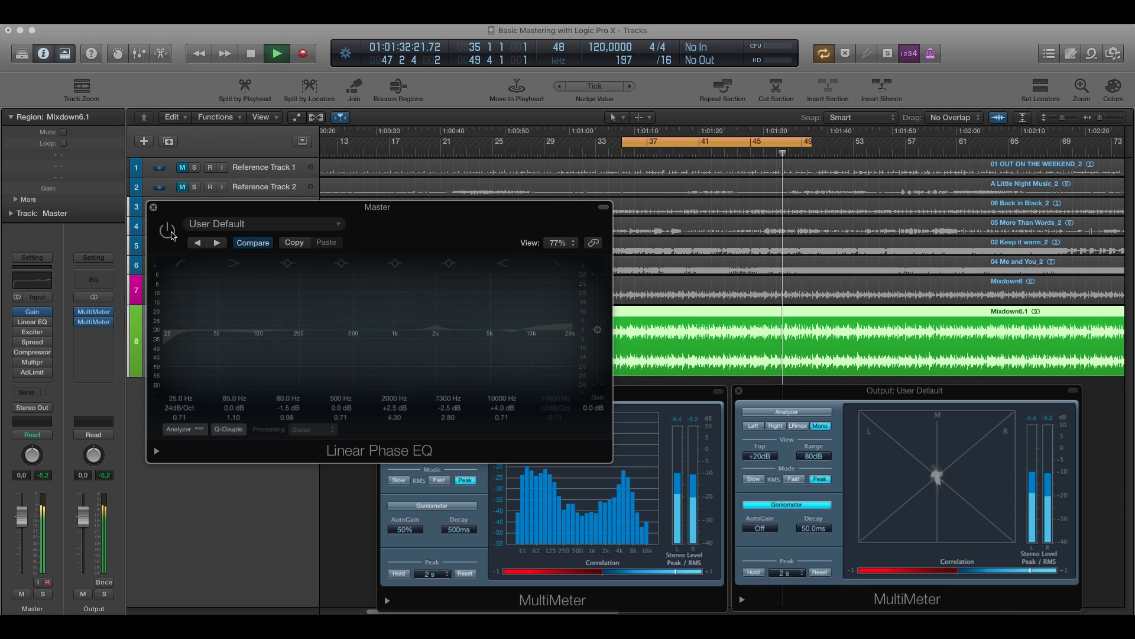
pyautogui.click(170, 233)
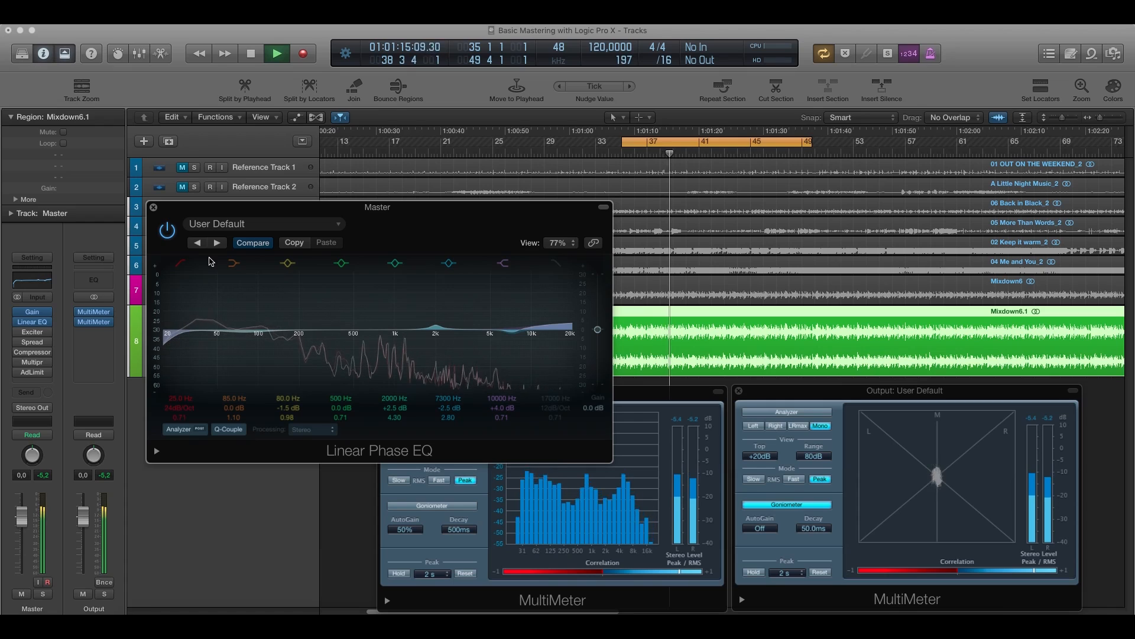
pyautogui.press('space')
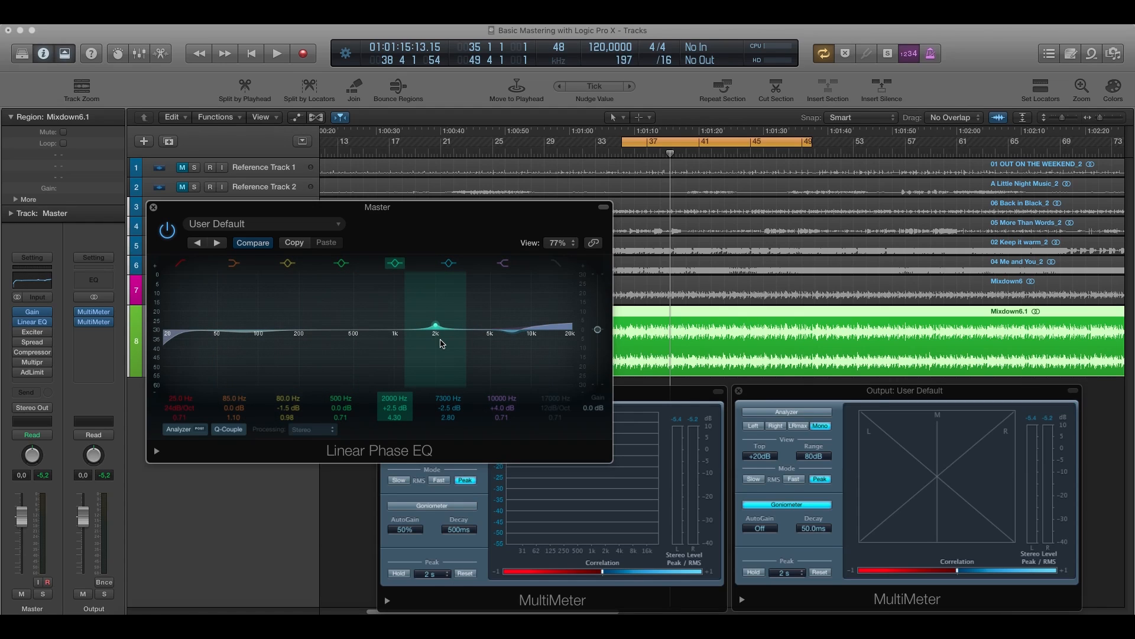
pyautogui.click(153, 208)
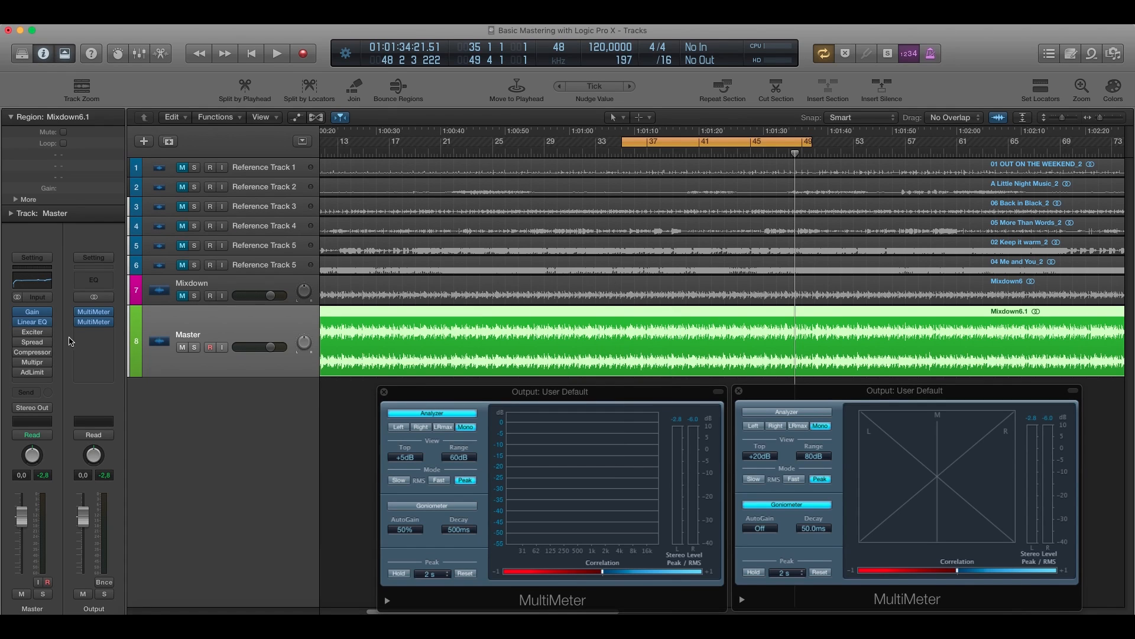
# Step: Open the Exciter on the Master track, switch it on, and play the cycle through it
pyautogui.click(33, 332)
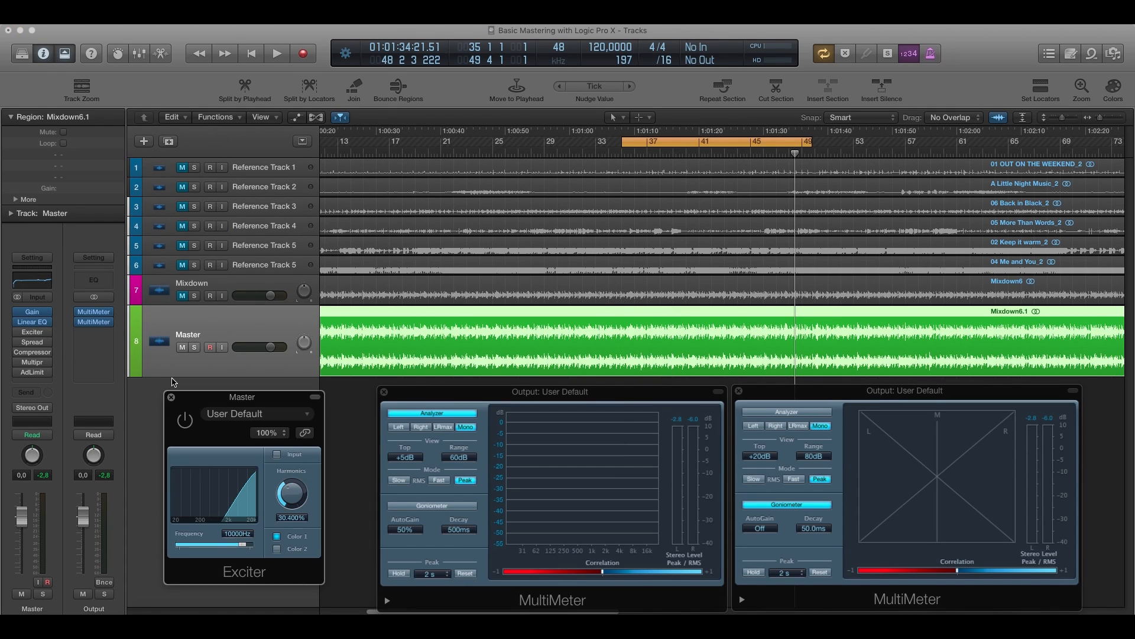
pyautogui.moveTo(198, 398); pyautogui.dragTo(213, 393)
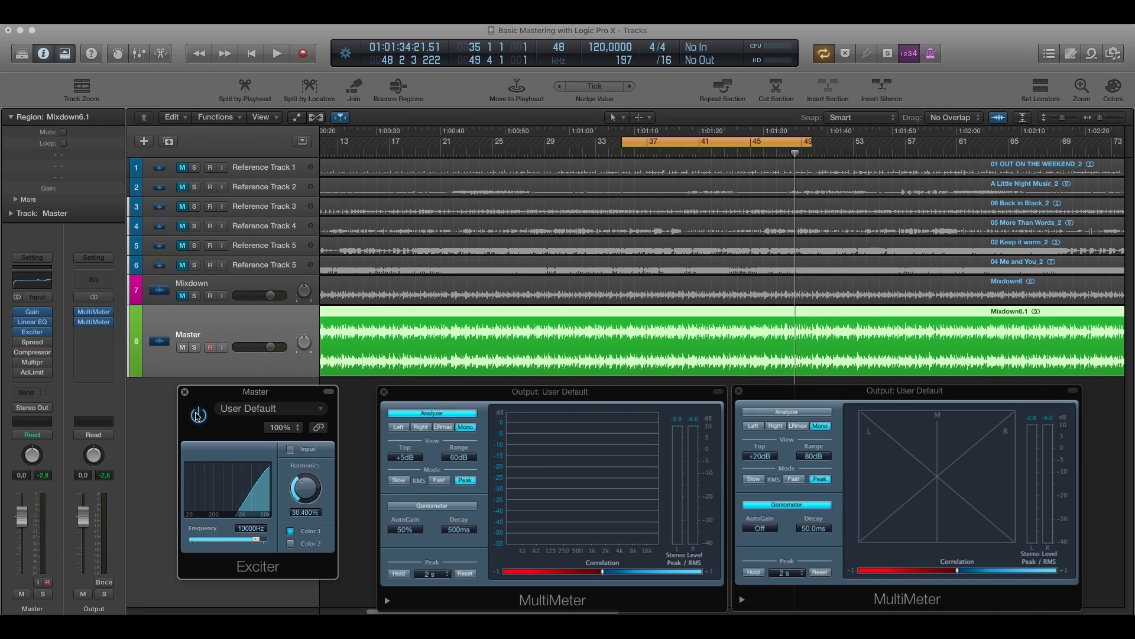
pyautogui.press('space')
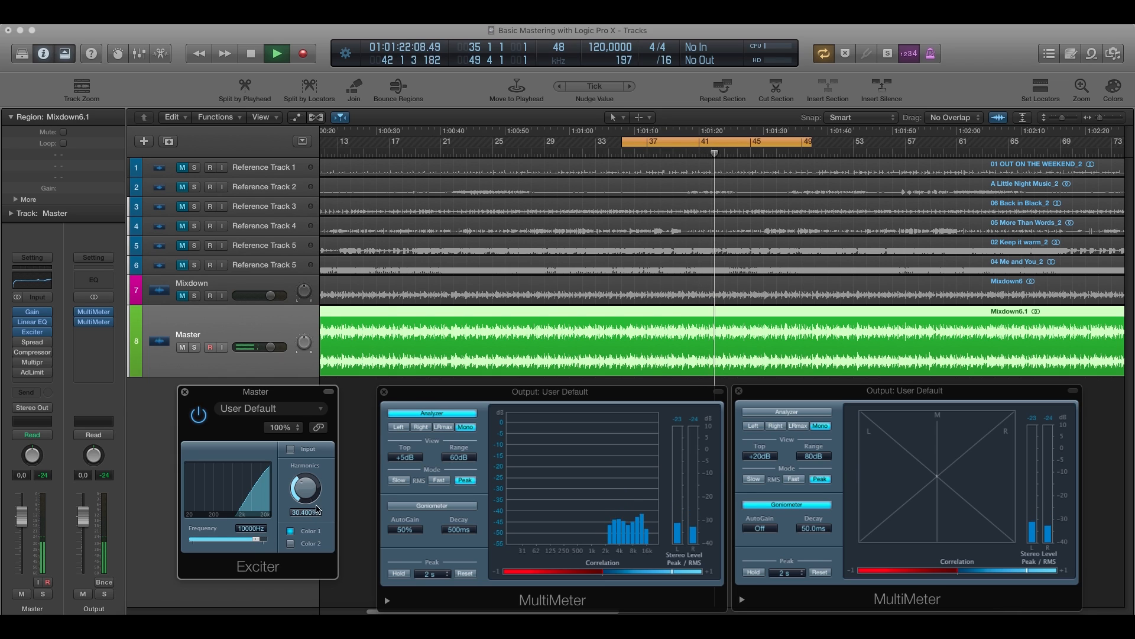
# Step: Audition Color 2 in the Exciter, return to Color 1, and turn the Exciter's Input signal on
pyautogui.click(291, 531)
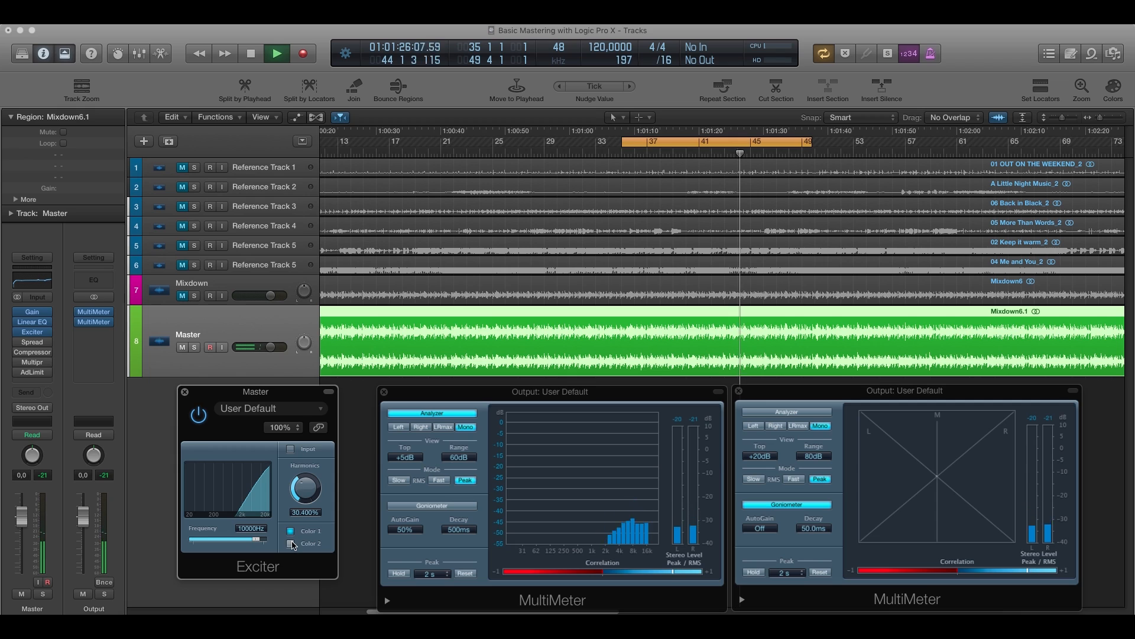
pyautogui.click(290, 543)
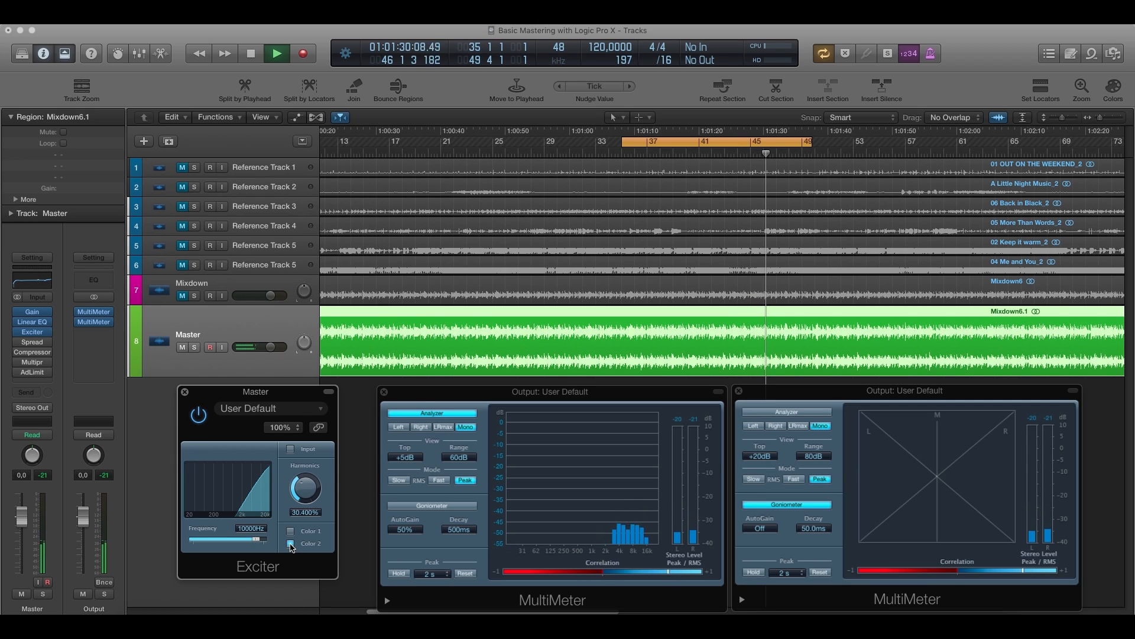
pyautogui.click(290, 531)
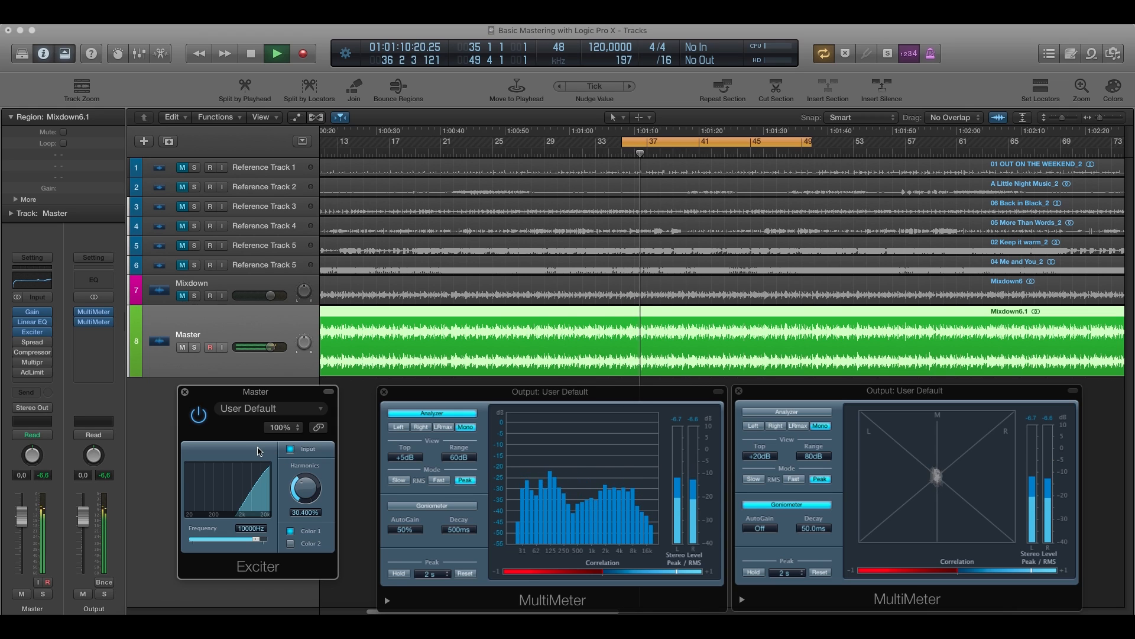
# Step: Compare the playing cycle with the Exciter bypassed and enabled, leave it on, stop playback, and close the Exciter
pyautogui.click(199, 416)
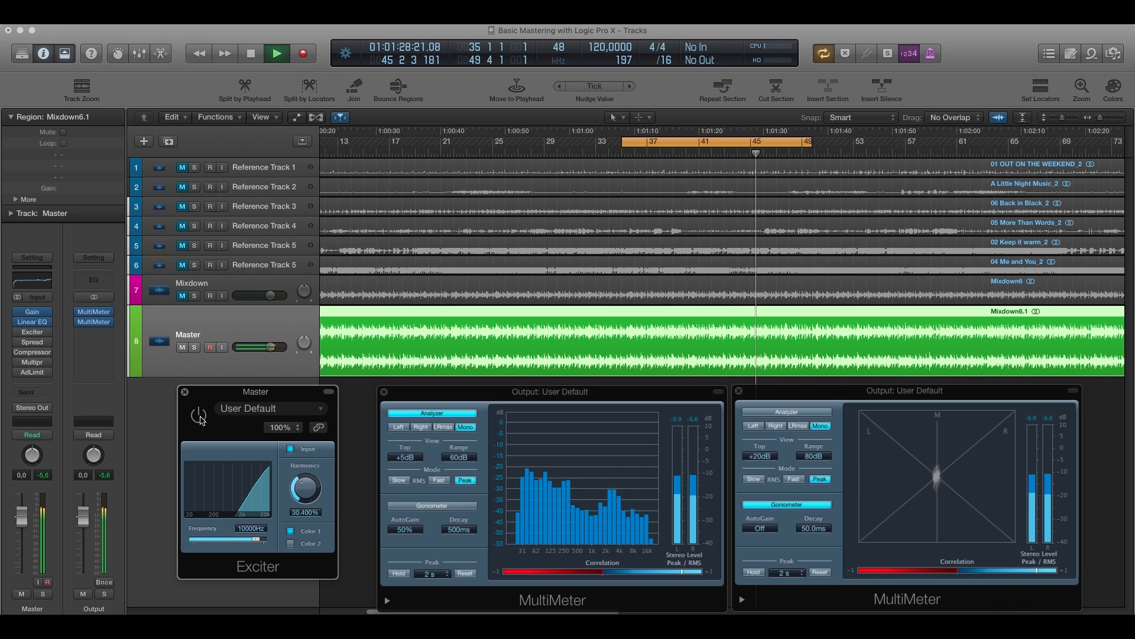
pyautogui.click(199, 416)
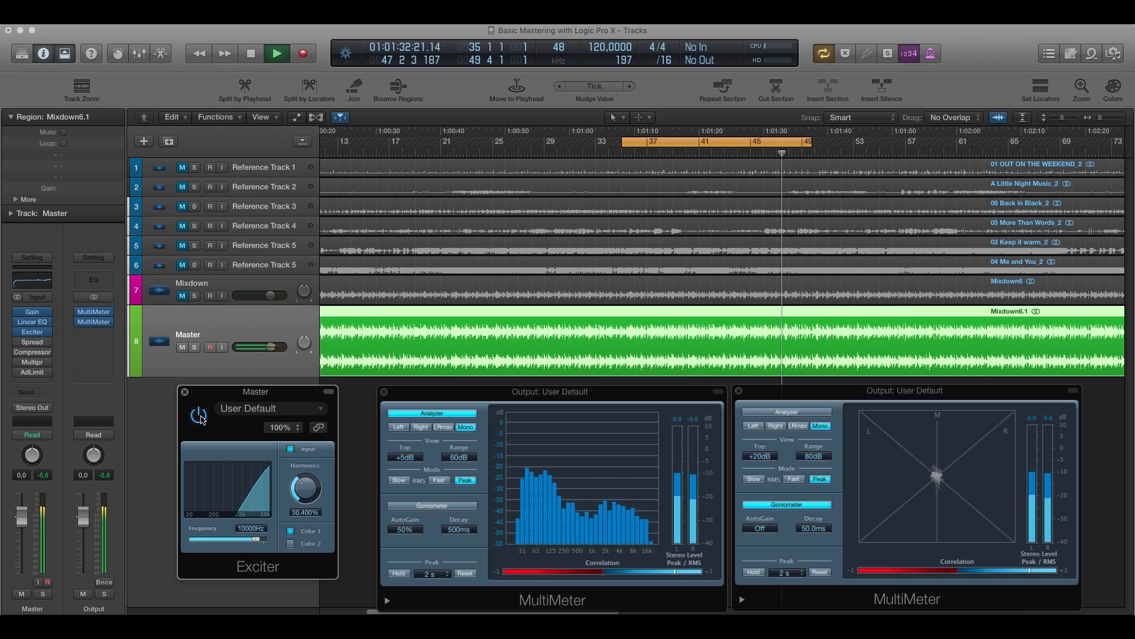
pyautogui.press('space')
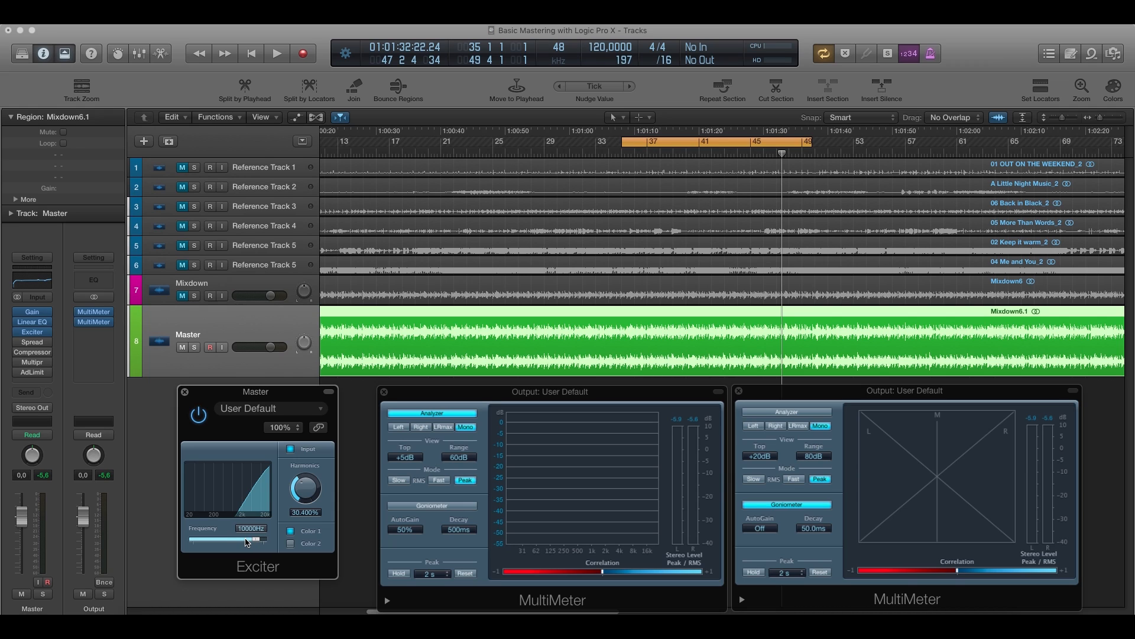
pyautogui.click(184, 392)
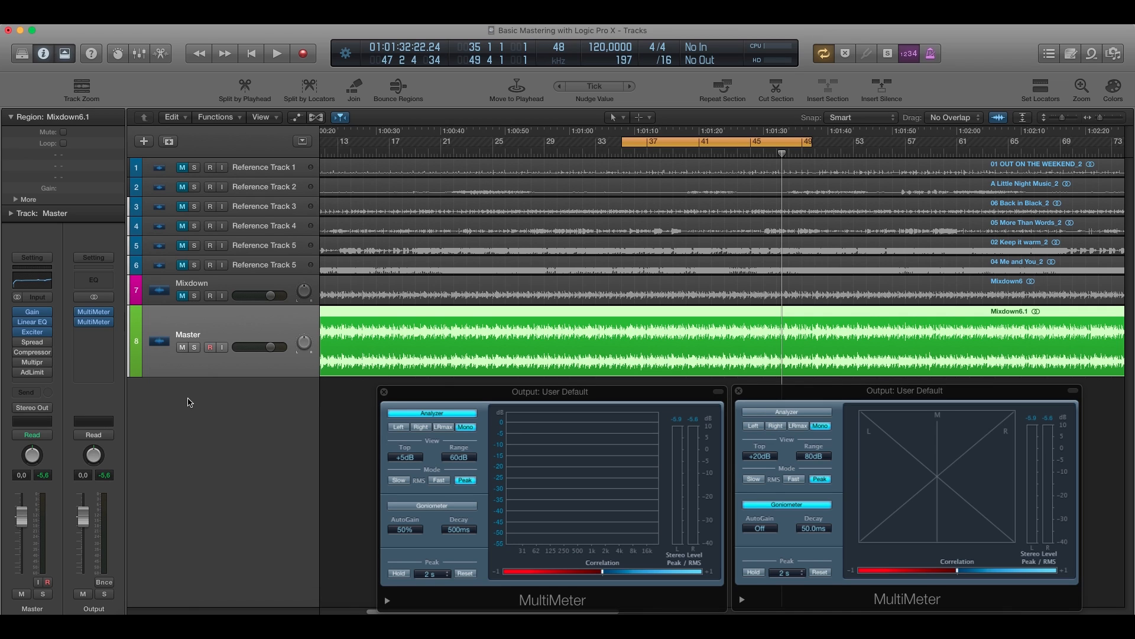
# Step: Open the Stereo Spread on the Master track beside the MultiMeters and switch it on
pyautogui.click(34, 342)
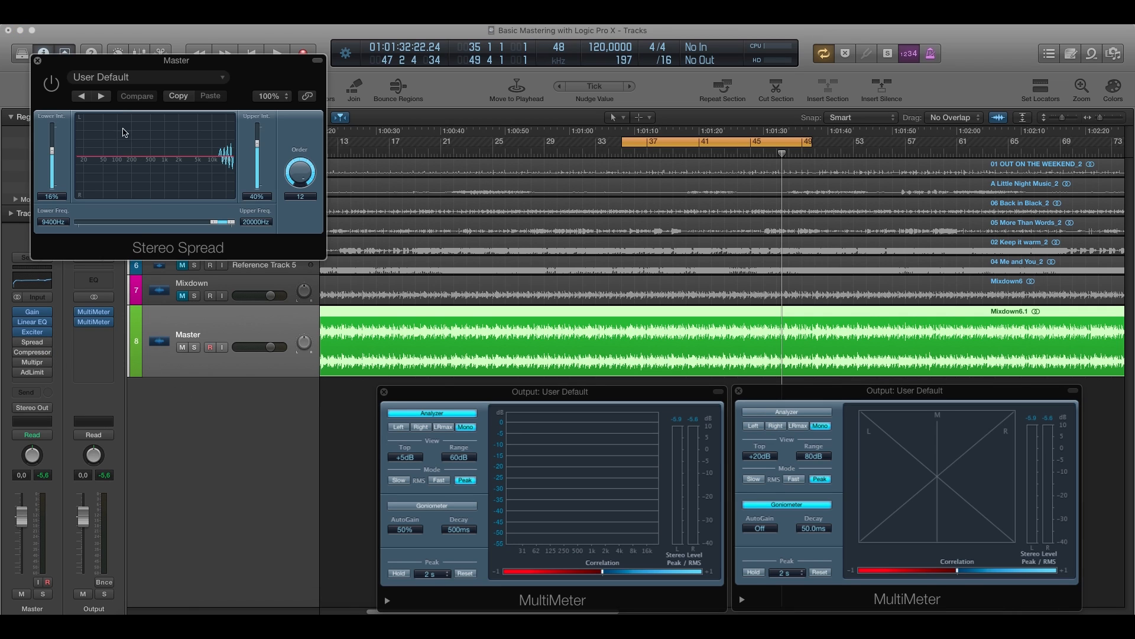
pyautogui.moveTo(139, 68); pyautogui.dragTo(187, 389)
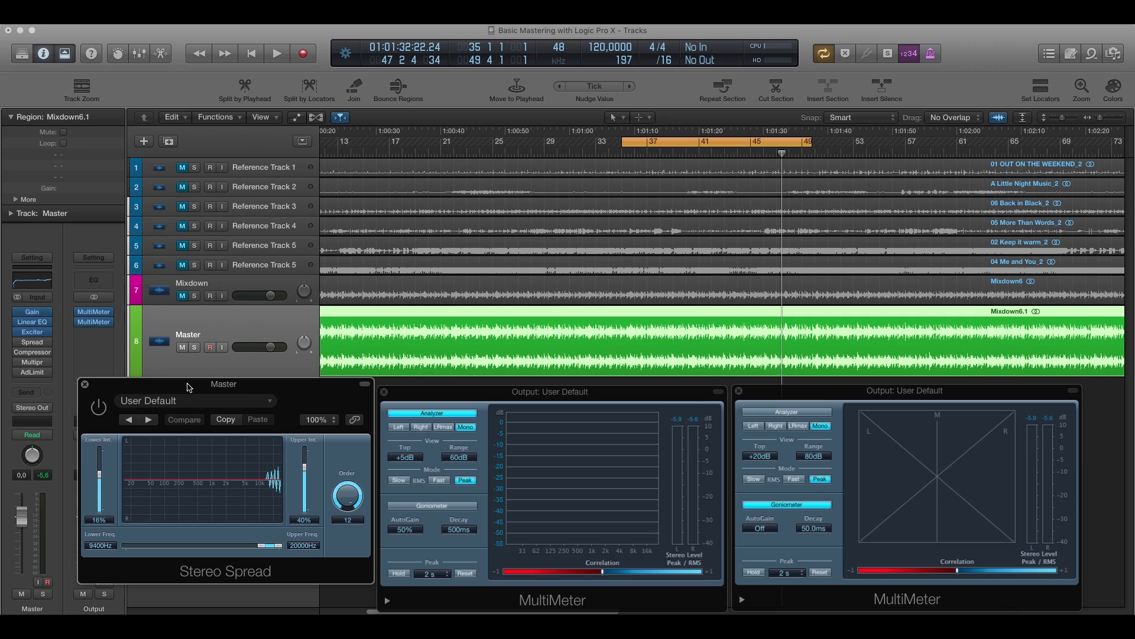
pyautogui.moveTo(188, 387); pyautogui.dragTo(188, 398)
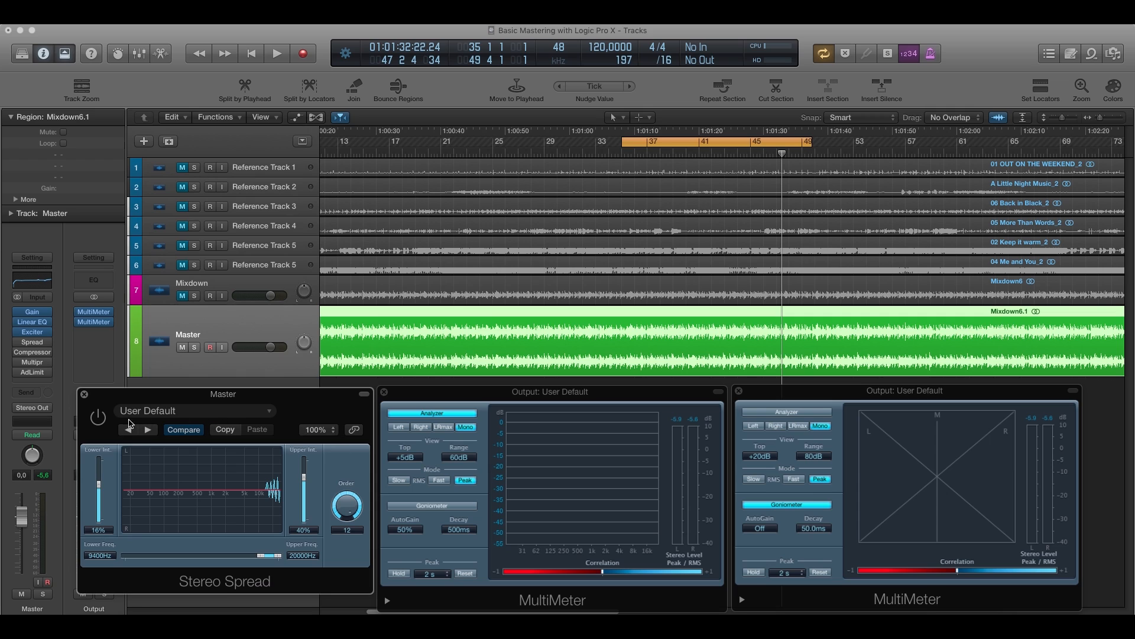
pyautogui.click(99, 419)
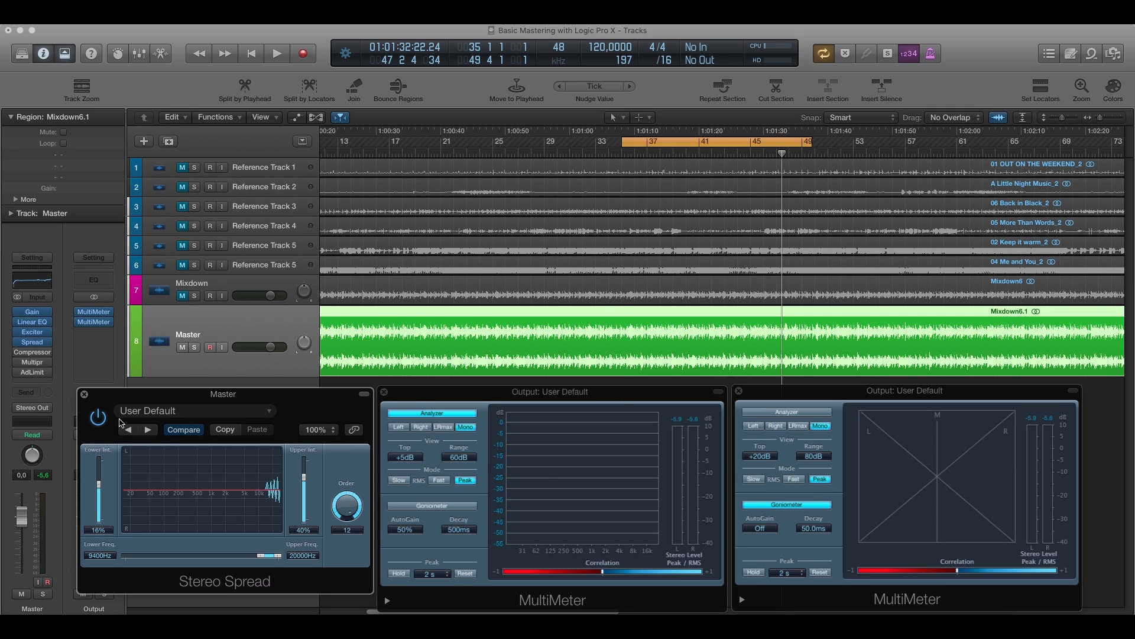
# Step: Play the cycle with the Stereo Spread enabled and bypassed, leave it on, stop playback, and close the plug-in
pyautogui.press('space')
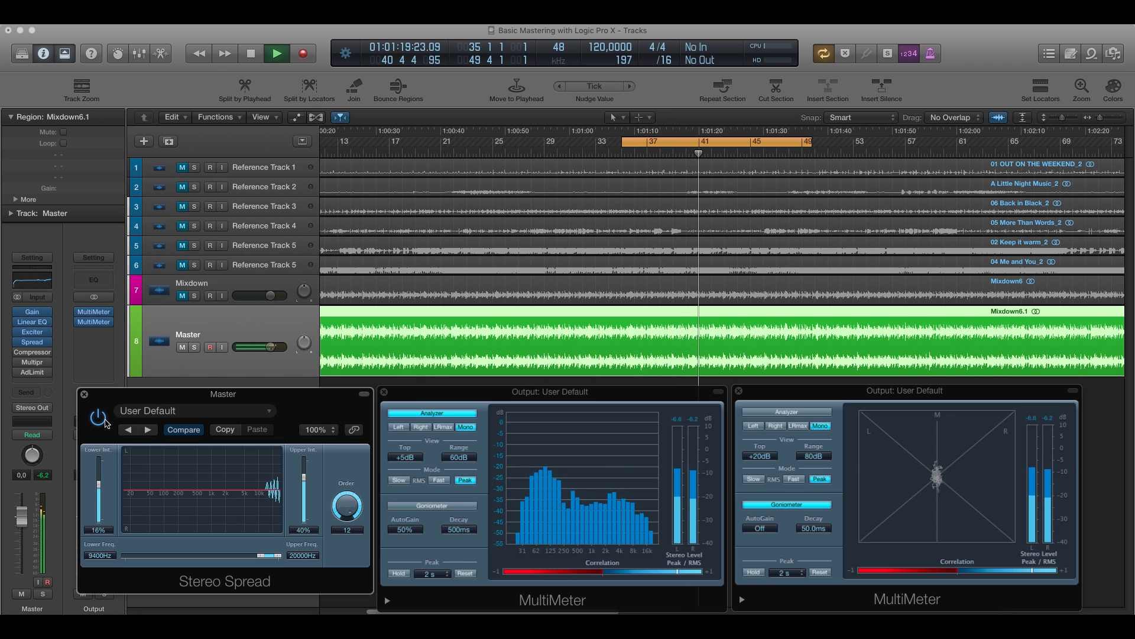
pyautogui.click(99, 419)
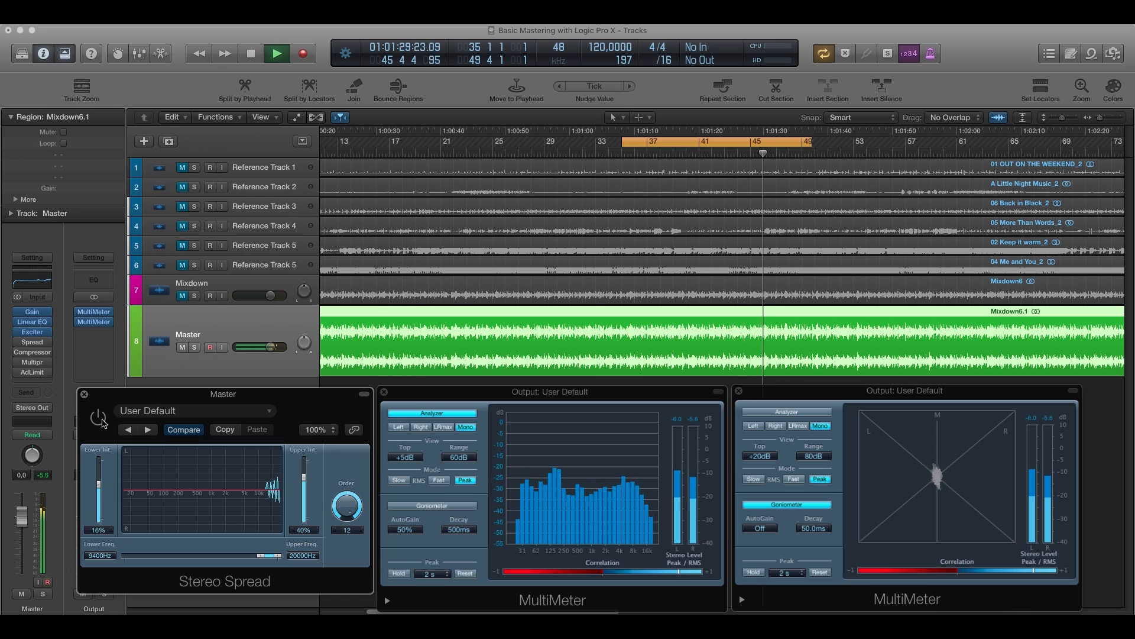
pyautogui.click(100, 418)
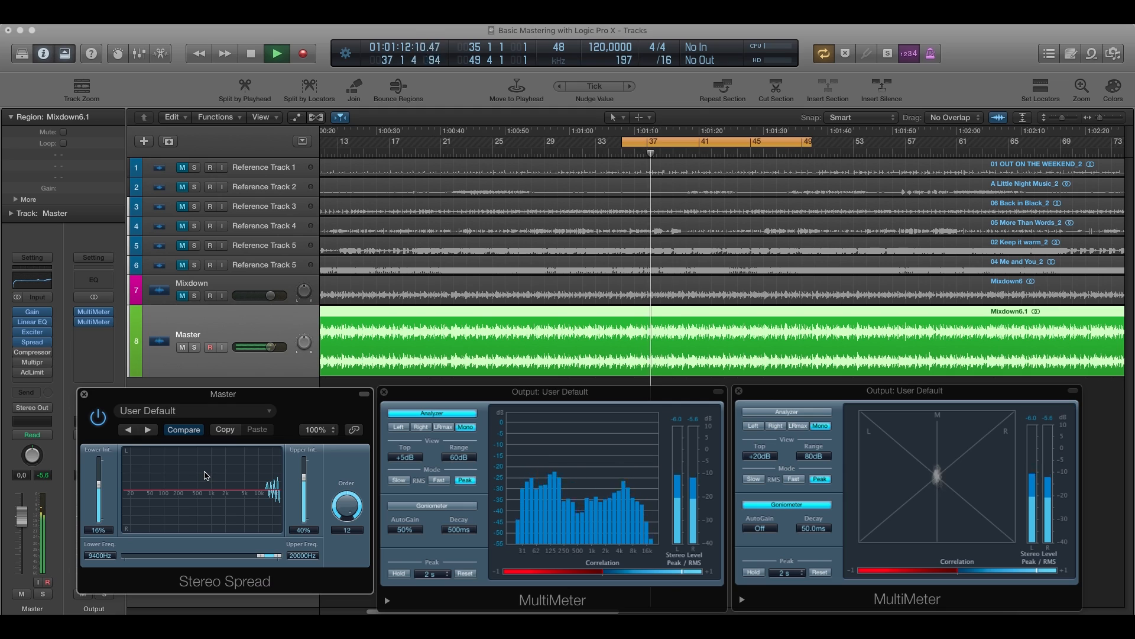
pyautogui.press('space')
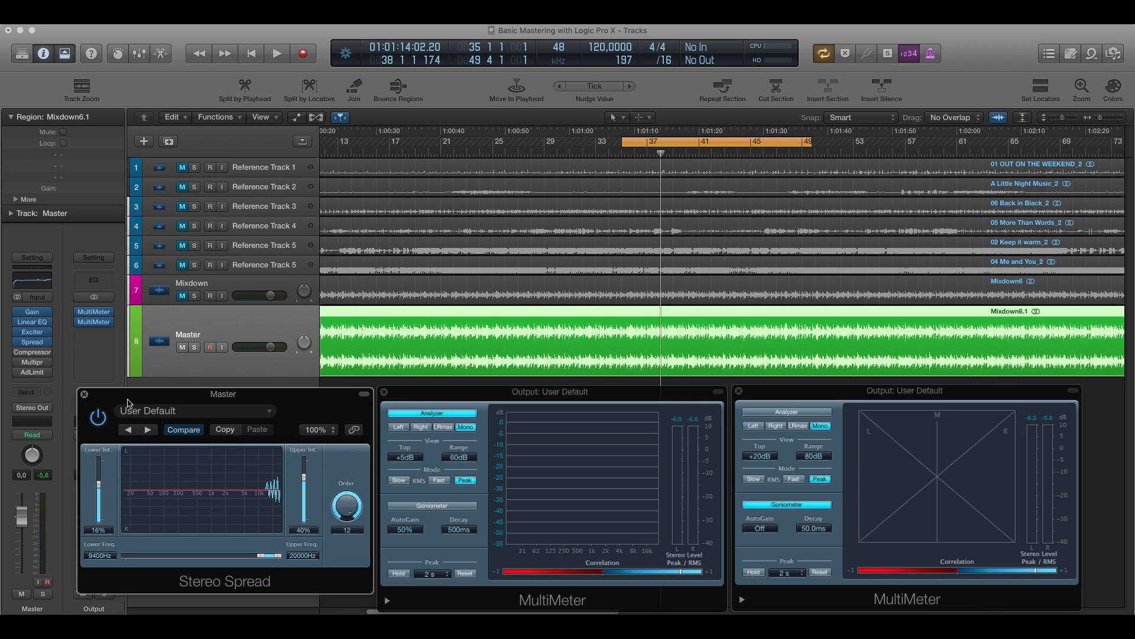
pyautogui.moveTo(127, 397); pyautogui.dragTo(125, 395)
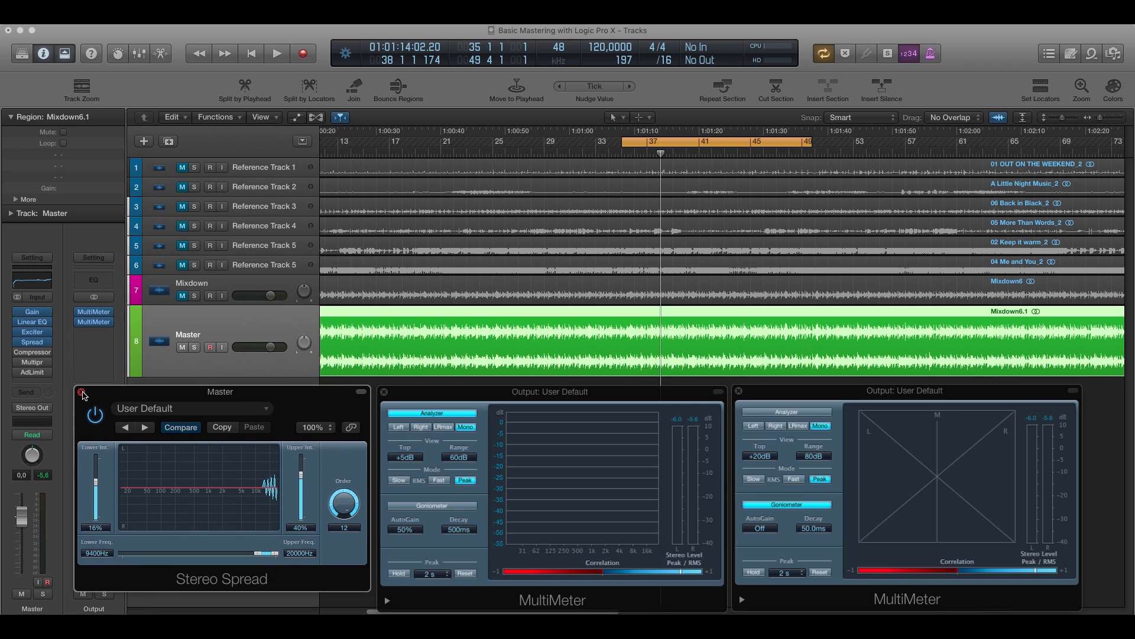
pyautogui.click(82, 393)
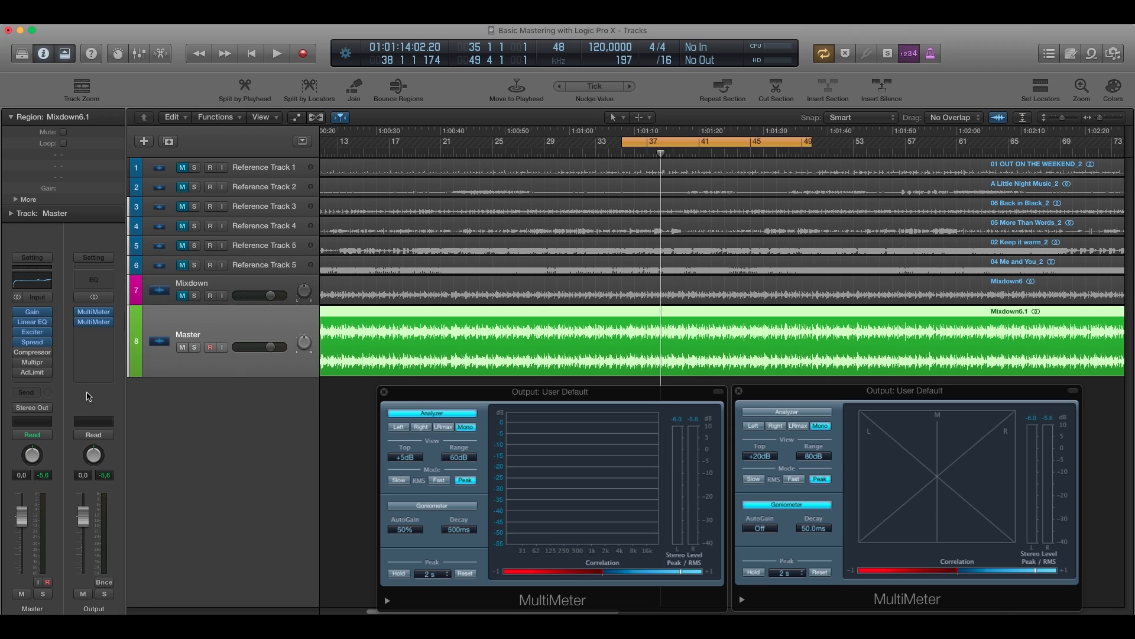
# Step: Open the Compressor on the Master track clear of the channel strips and switch it on while playing the cycle
pyautogui.click(46, 361)
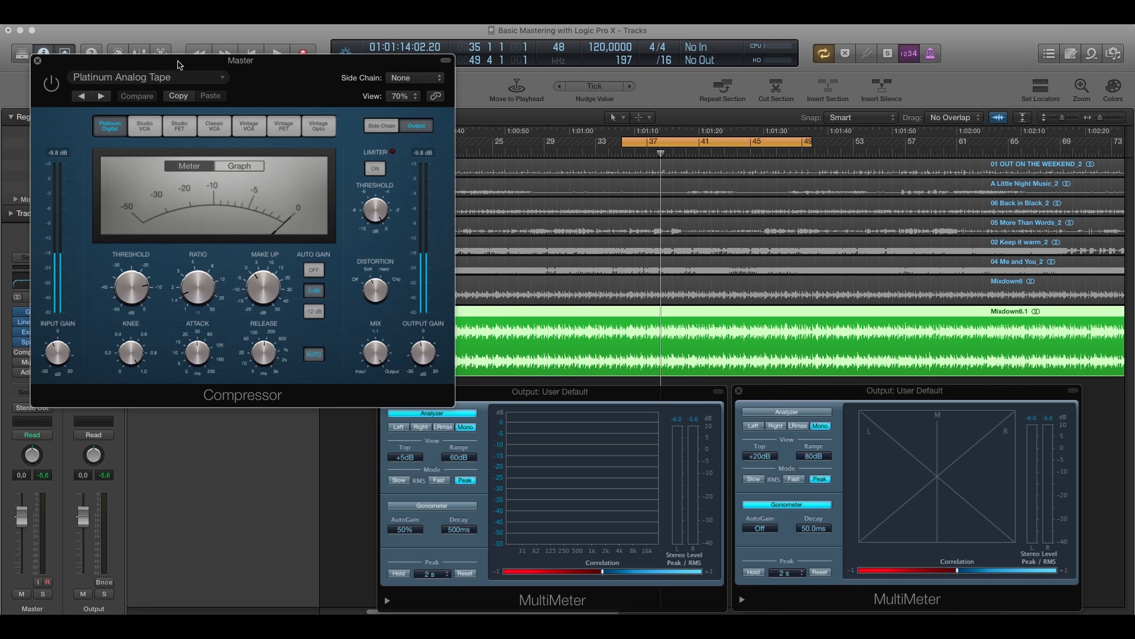
pyautogui.moveTo(180, 64); pyautogui.dragTo(217, 265)
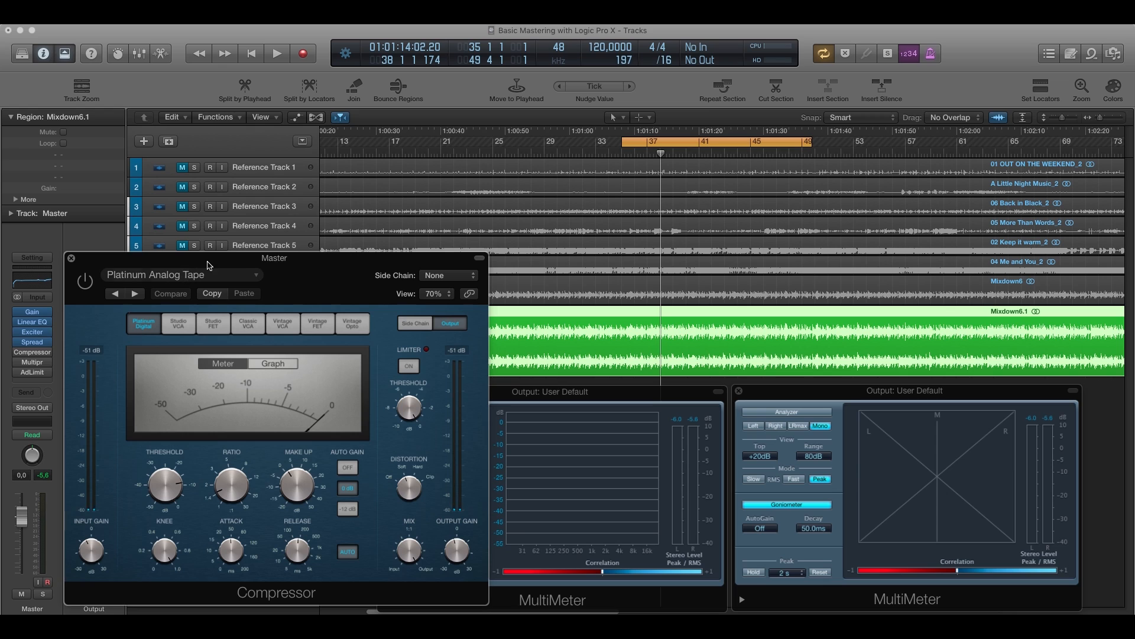
pyautogui.moveTo(209, 262); pyautogui.dragTo(277, 262)
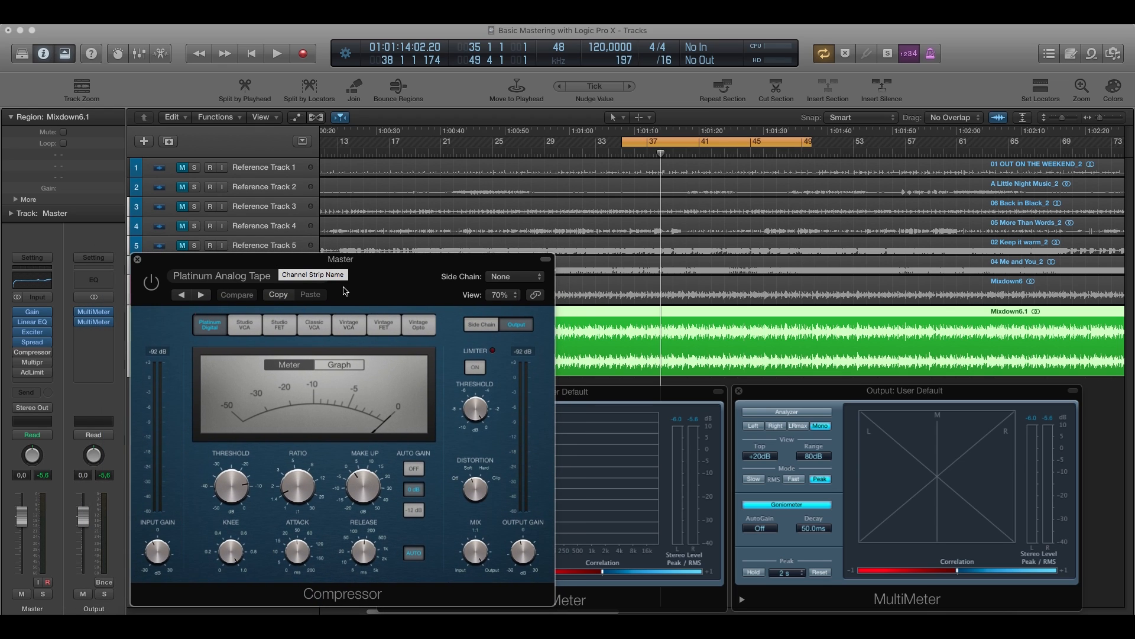
pyautogui.moveTo(352, 268); pyautogui.dragTo(351, 269)
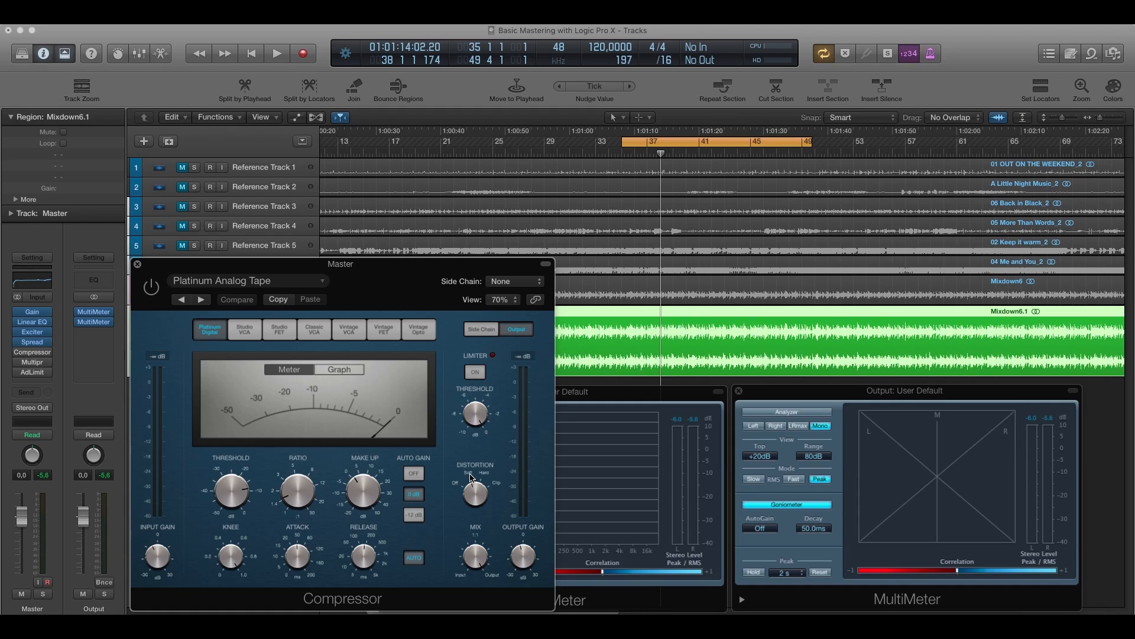
pyautogui.moveTo(191, 267); pyautogui.dragTo(205, 263)
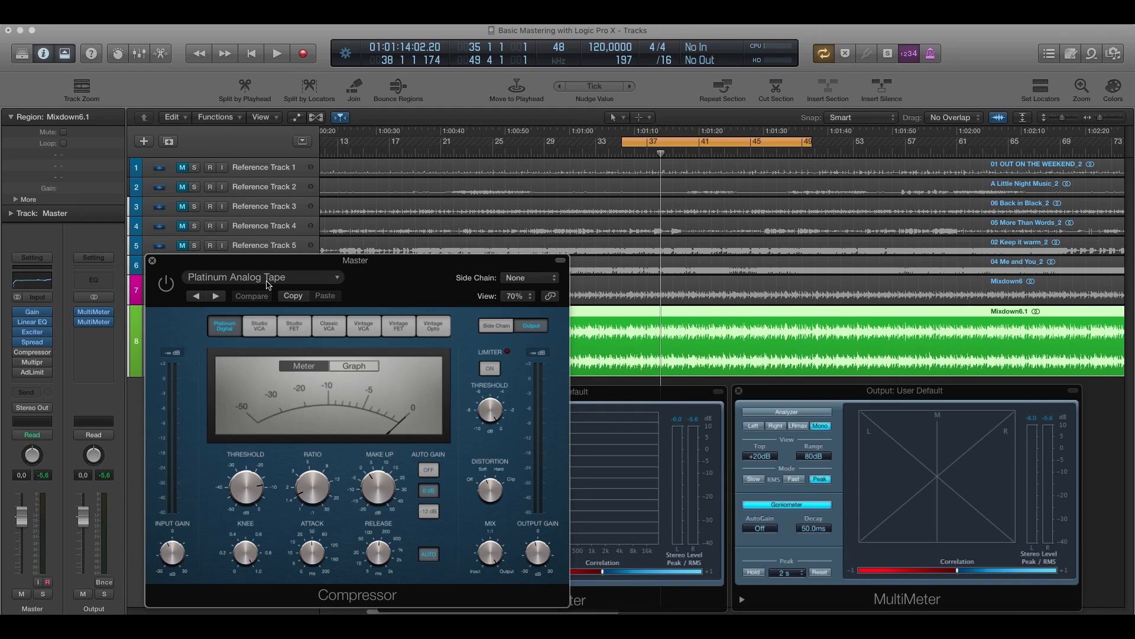
pyautogui.press('space')
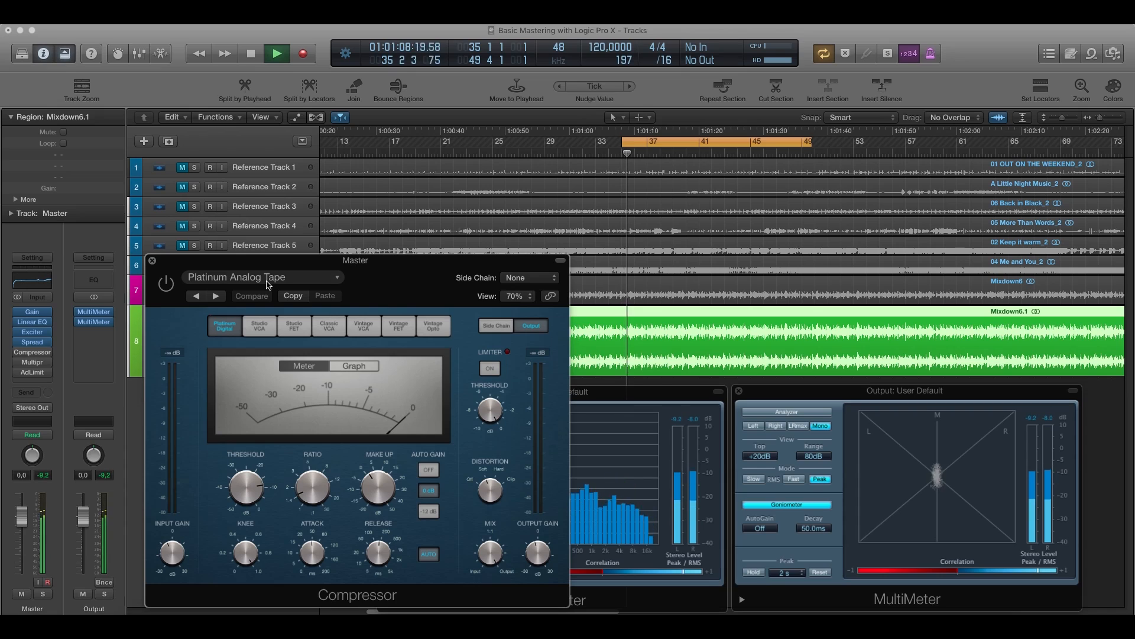
pyautogui.click(166, 284)
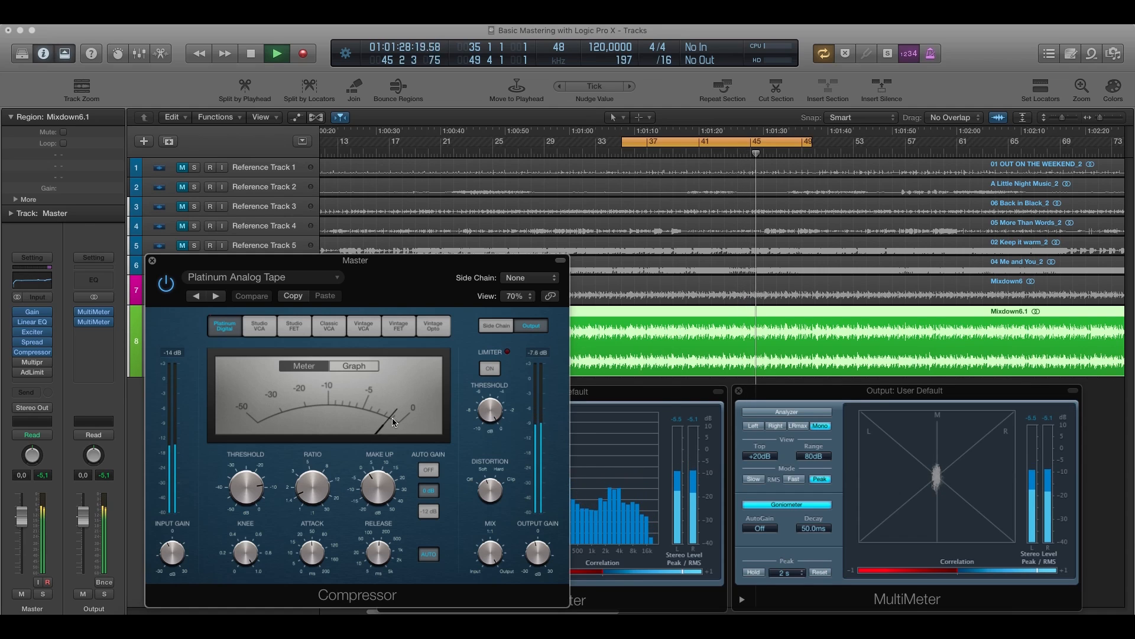
# Step: Compare the playing cycle with the Compressor bypassed and enabled, leave it on, stop playback, and close the Compressor
pyautogui.click(166, 284)
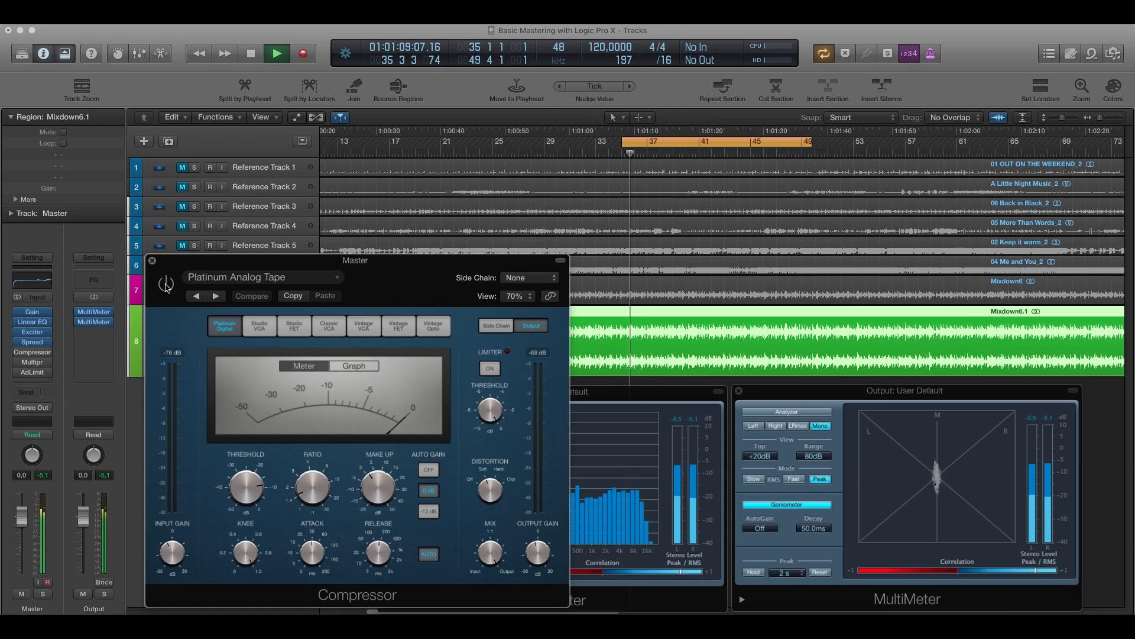
pyautogui.click(166, 285)
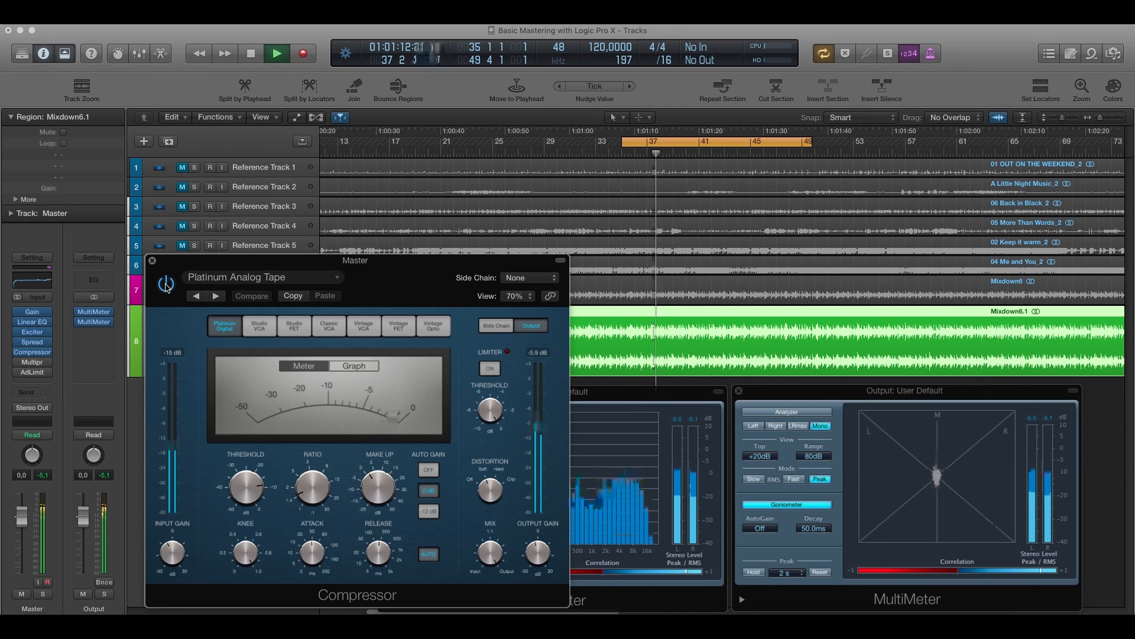
pyautogui.click(166, 285)
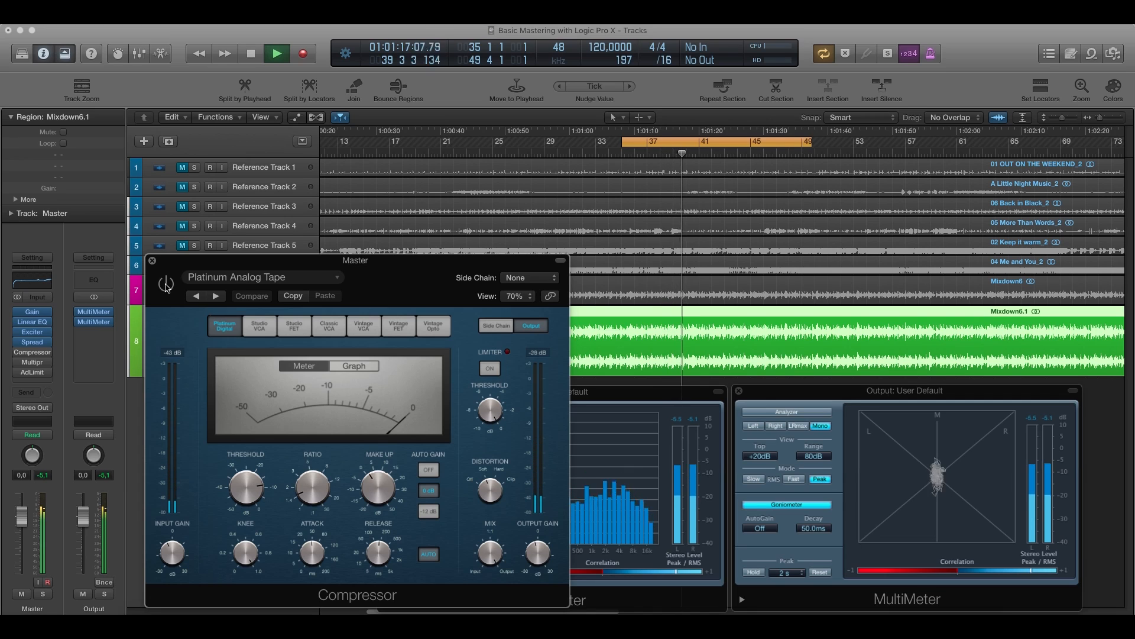
pyautogui.click(167, 285)
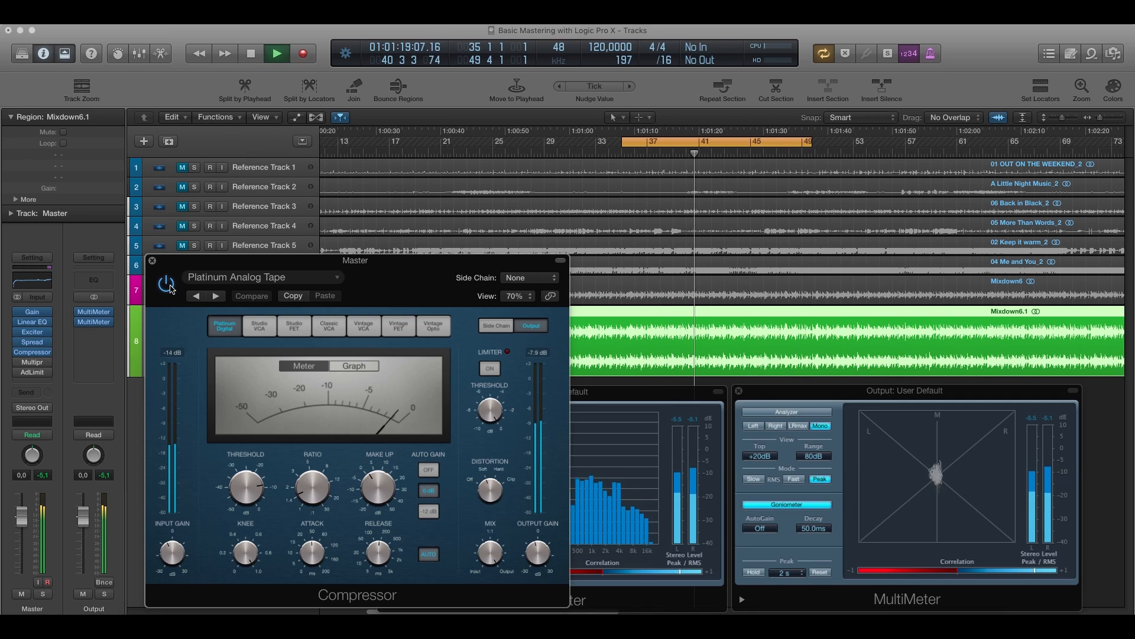
pyautogui.press('space')
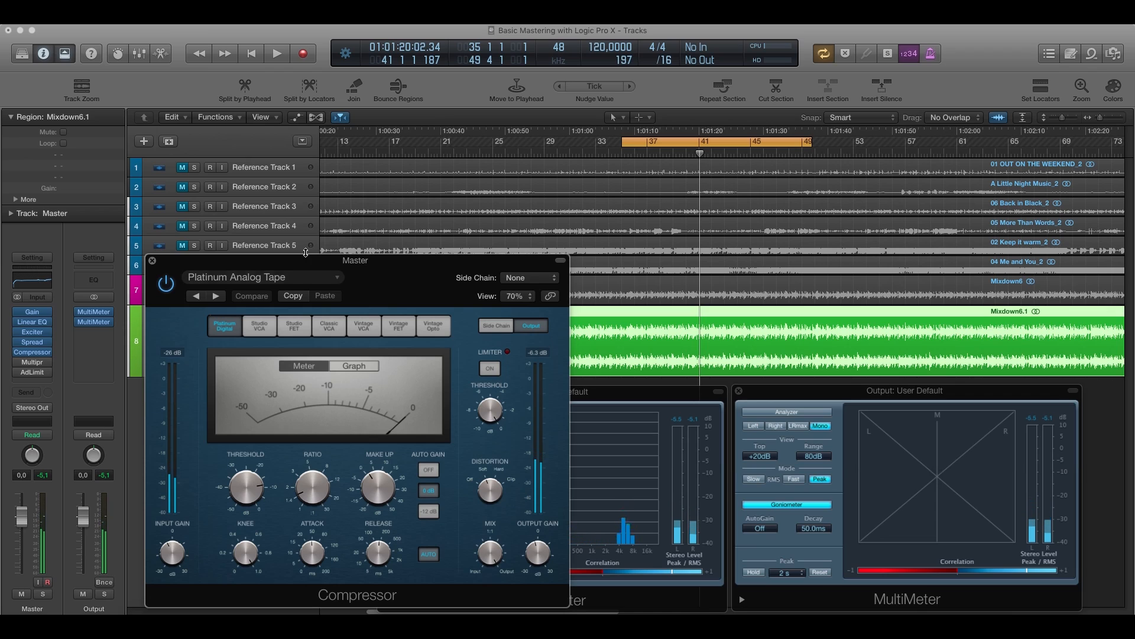
pyautogui.moveTo(329, 262); pyautogui.dragTo(308, 239)
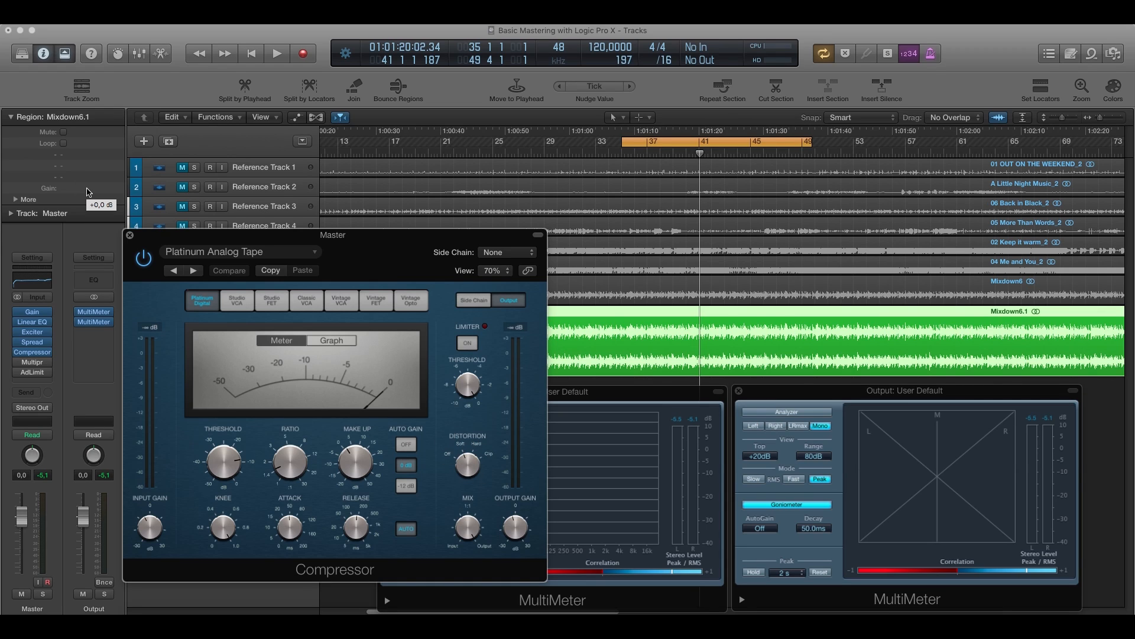
pyautogui.click(130, 237)
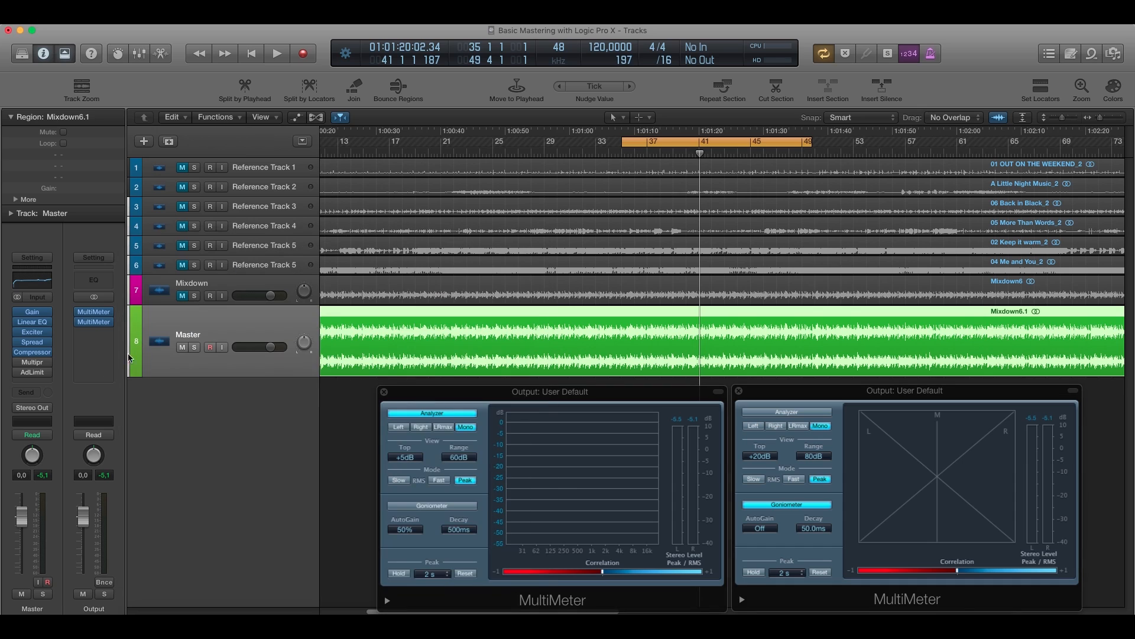
# Step: Open the Multipressor on the Master track clear of the plug-in slots, switch it on, and play the cycle with band 1 soloed
pyautogui.click(34, 364)
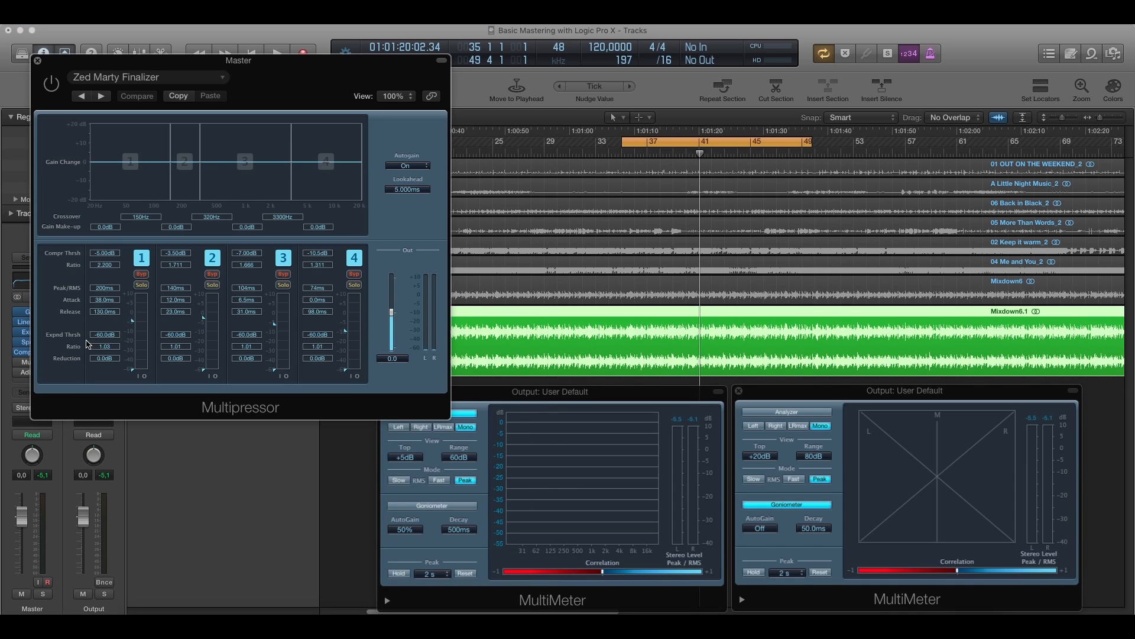
pyautogui.moveTo(152, 65); pyautogui.dragTo(212, 254)
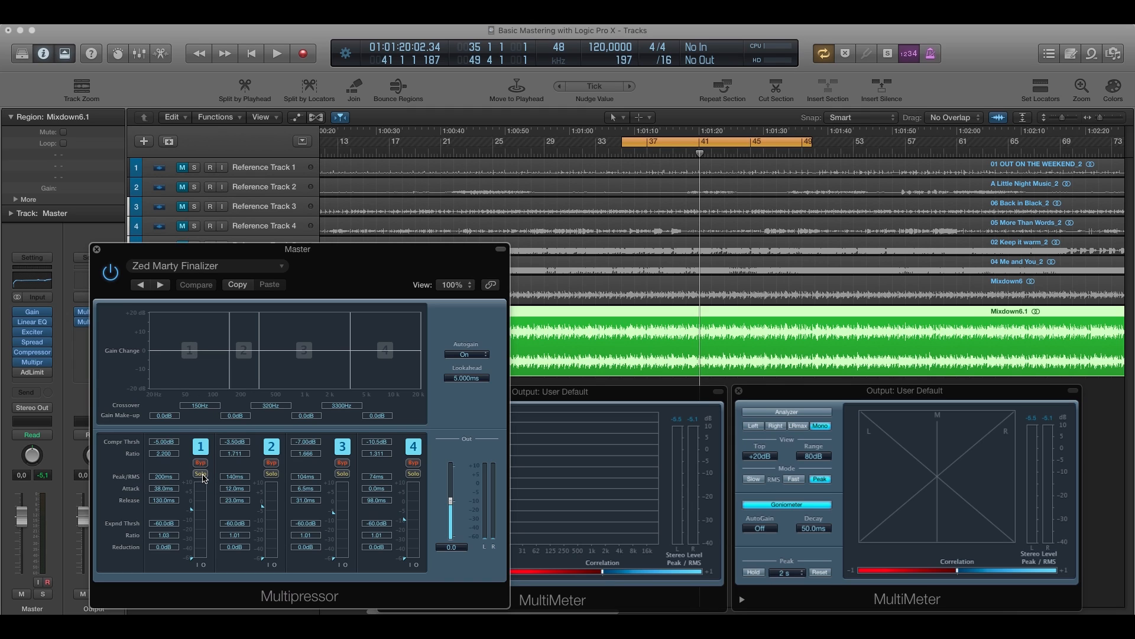
pyautogui.press('space')
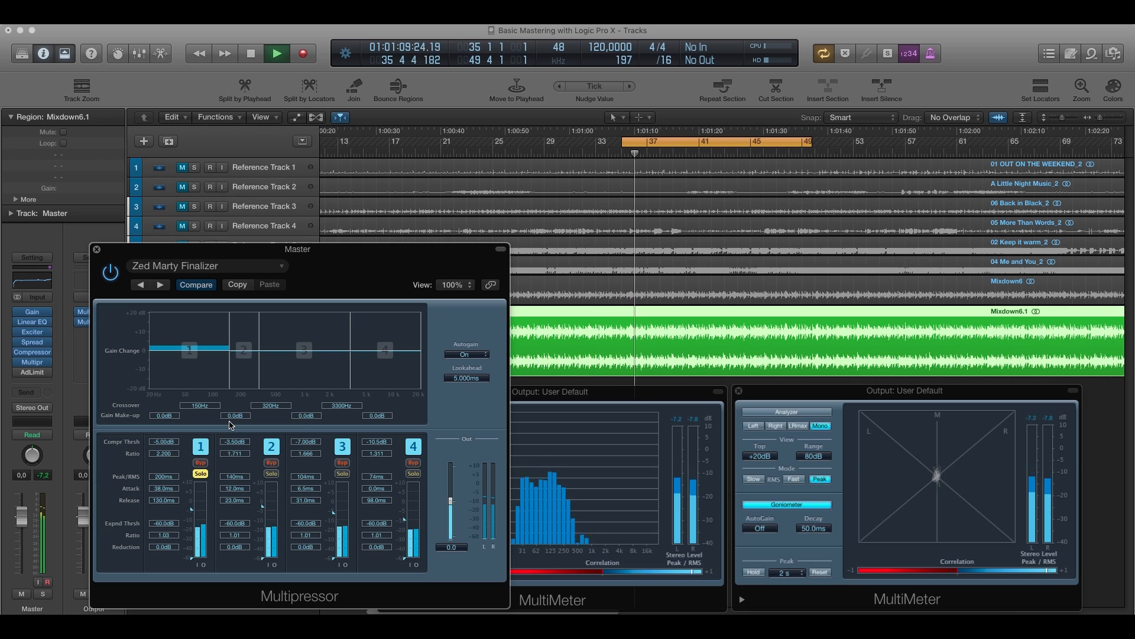
# Step: Compare the soloed band 1 bypassed and active in the playing cycle, leave it active, and stop playback
pyautogui.click(201, 463)
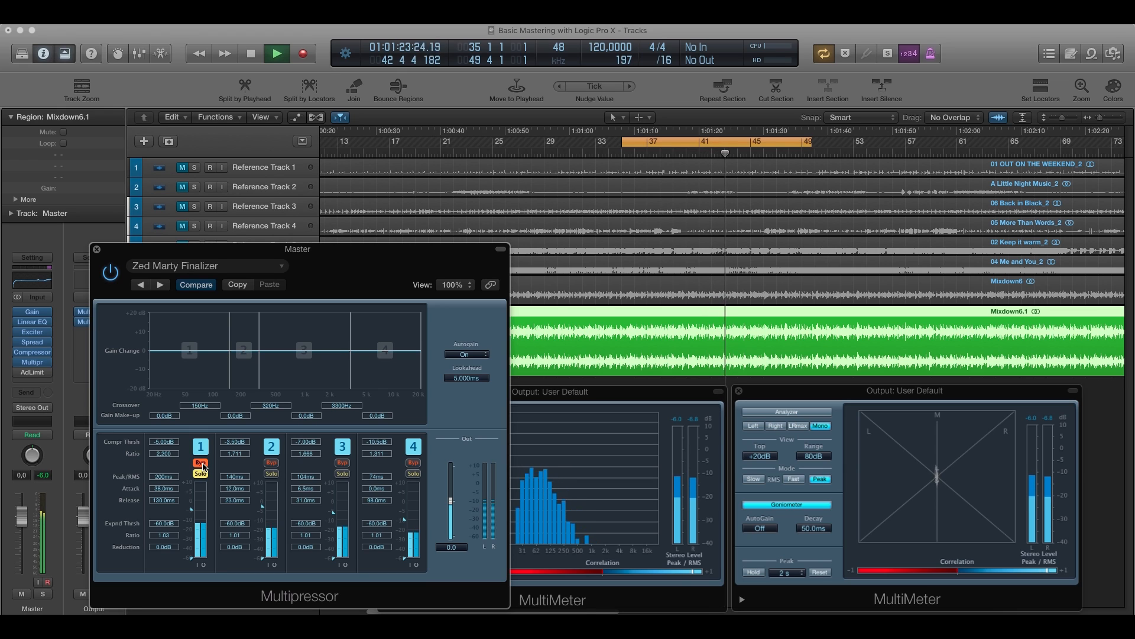
pyautogui.click(201, 463)
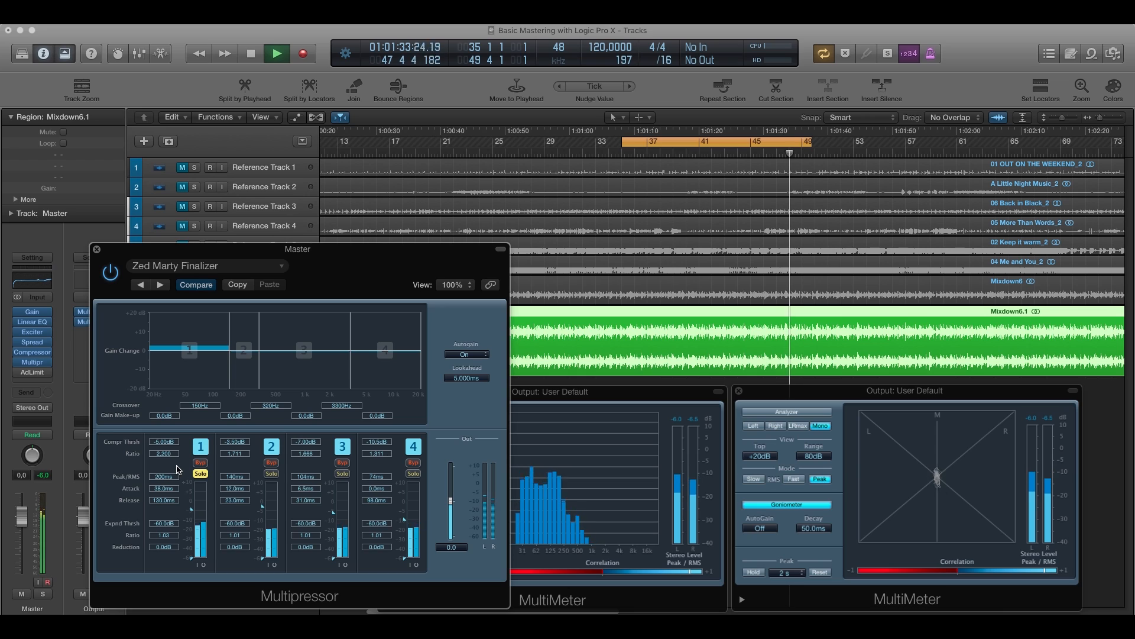
pyautogui.press('space')
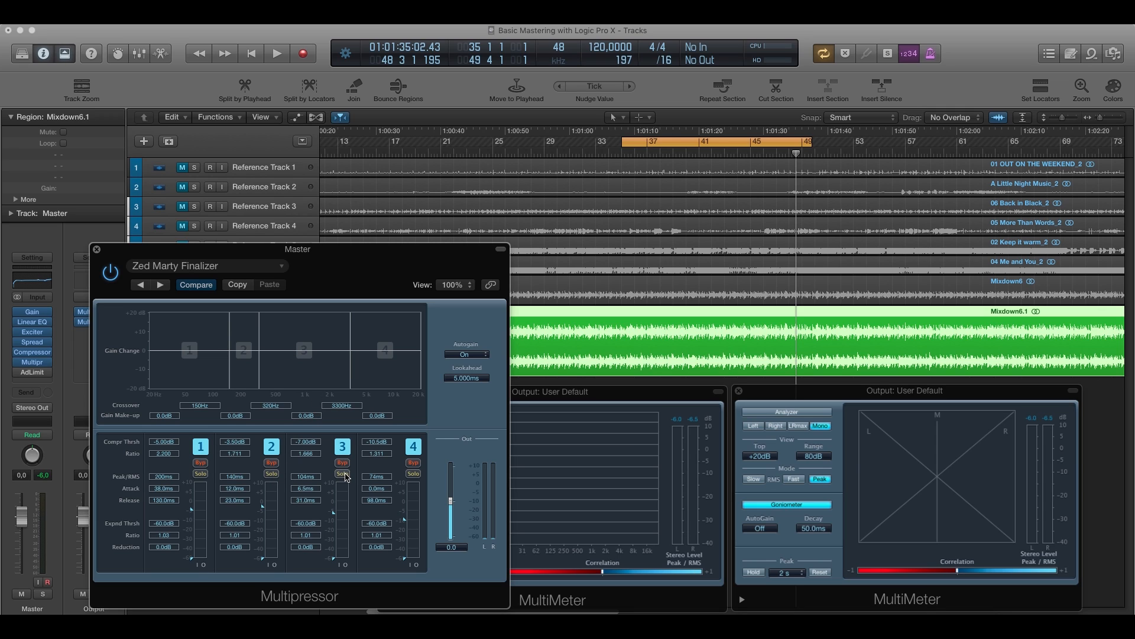
# Step: Play the cycle with only Multipressor band 3 soloed, compare the band bypassed and active, and stop playback
pyautogui.press('space')
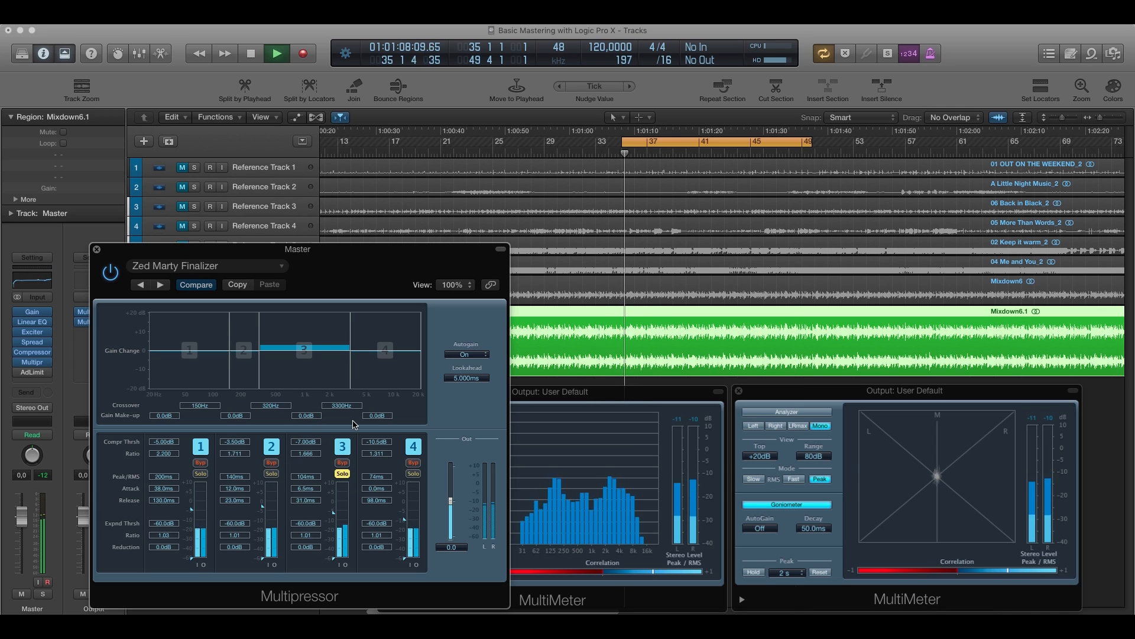
pyautogui.click(343, 464)
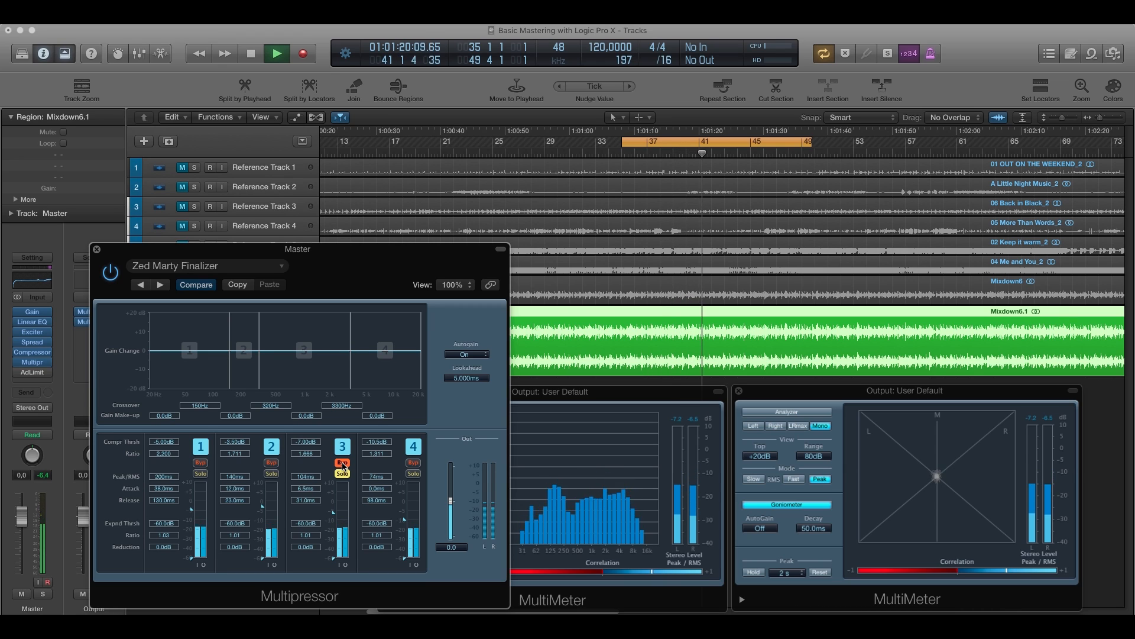
pyautogui.click(343, 464)
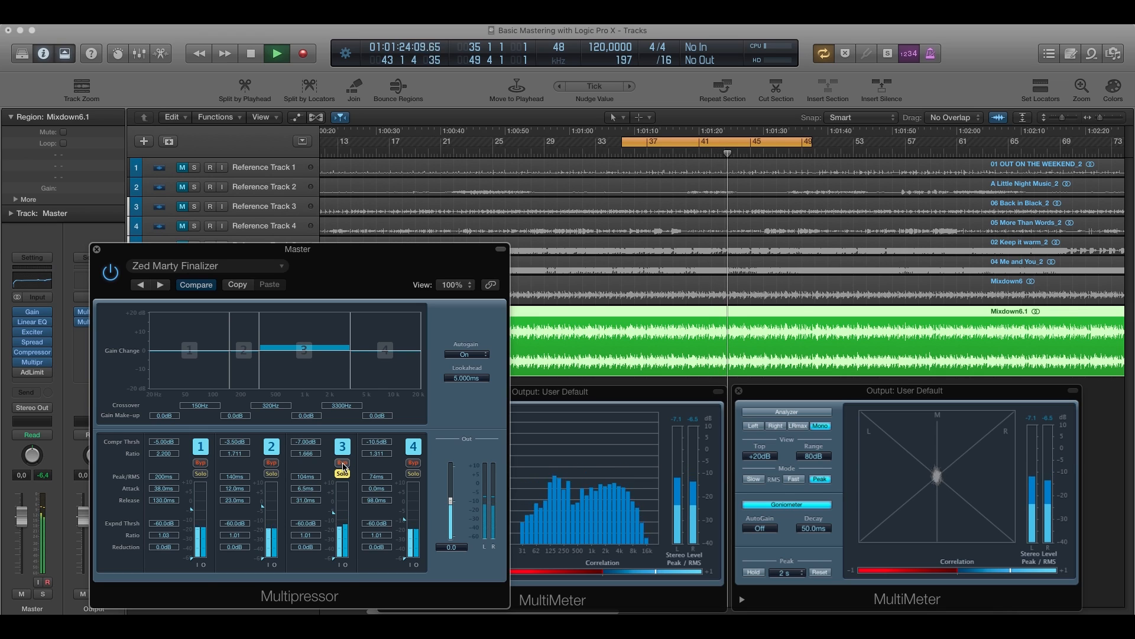
pyautogui.press('space')
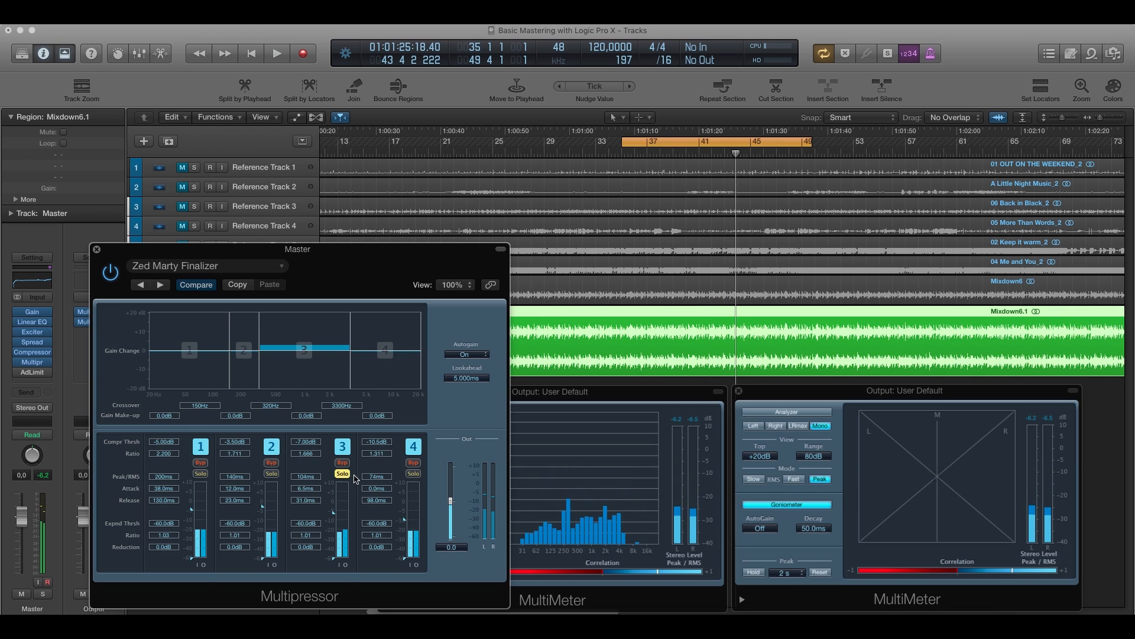
# Step: Switch the solo from band 3 to band 4, compare band 4 bypassed and active in the playing cycle, and stop playback
pyautogui.click(343, 473)
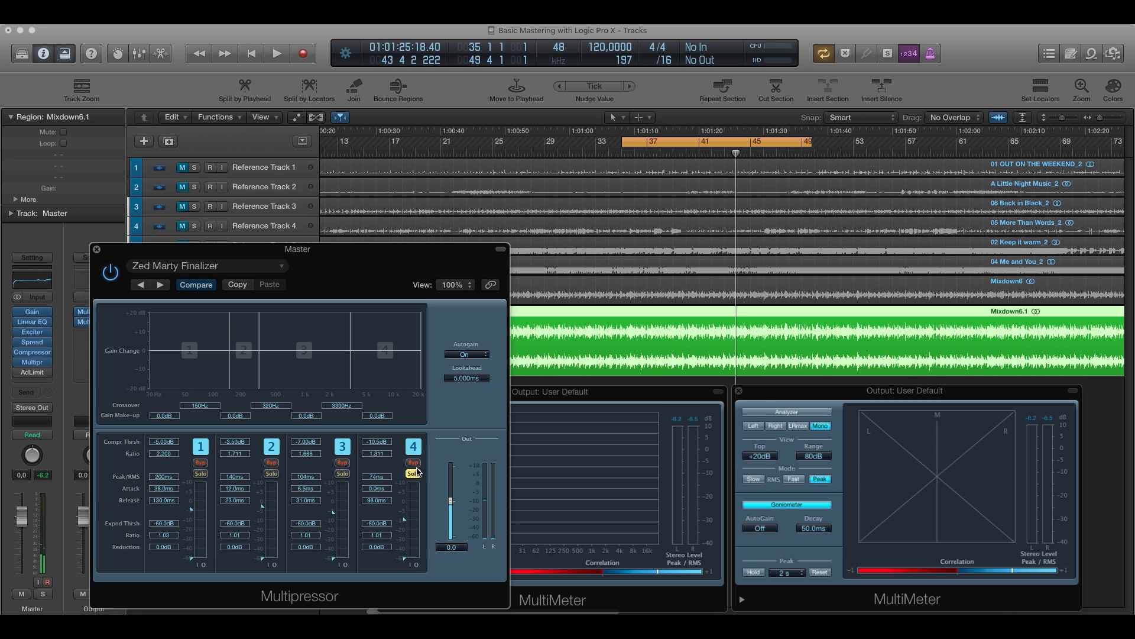
pyautogui.press('space')
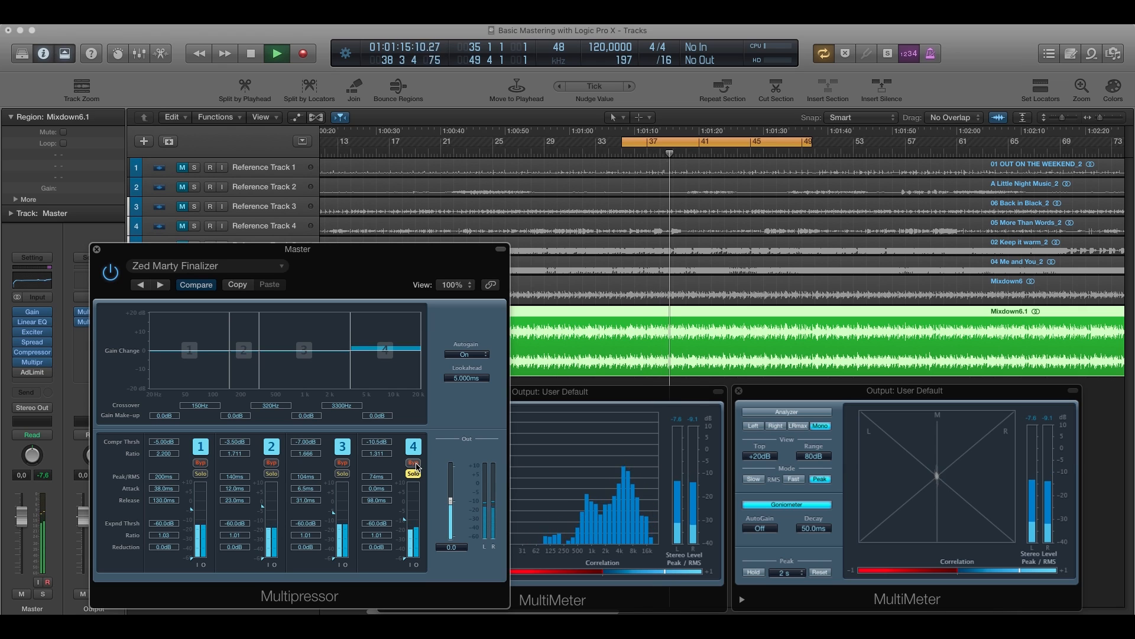
pyautogui.click(416, 465)
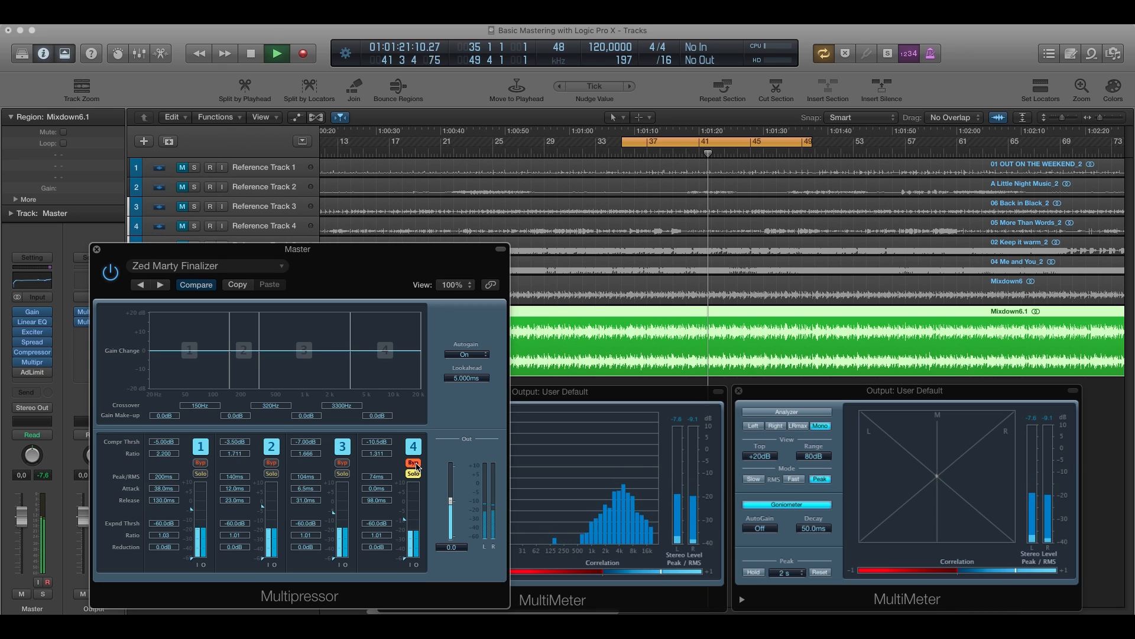
pyautogui.click(416, 465)
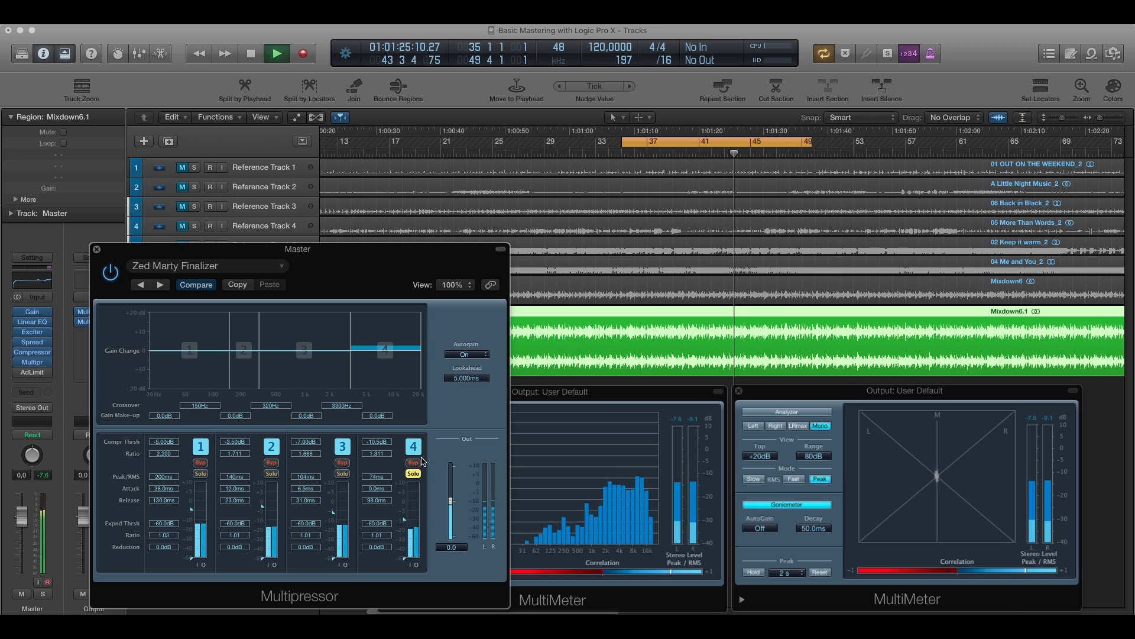
pyautogui.press('space')
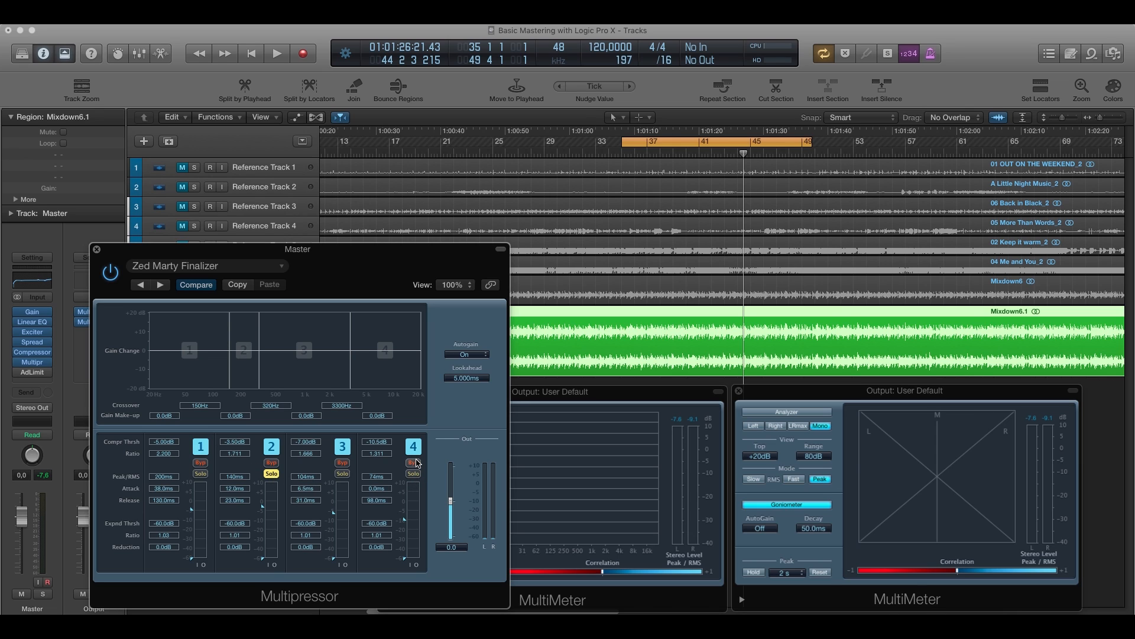
# Step: Play the cycle with only band 2 soloed, compare the band bypassed and active, stop playback, and remove the solo
pyautogui.press('space')
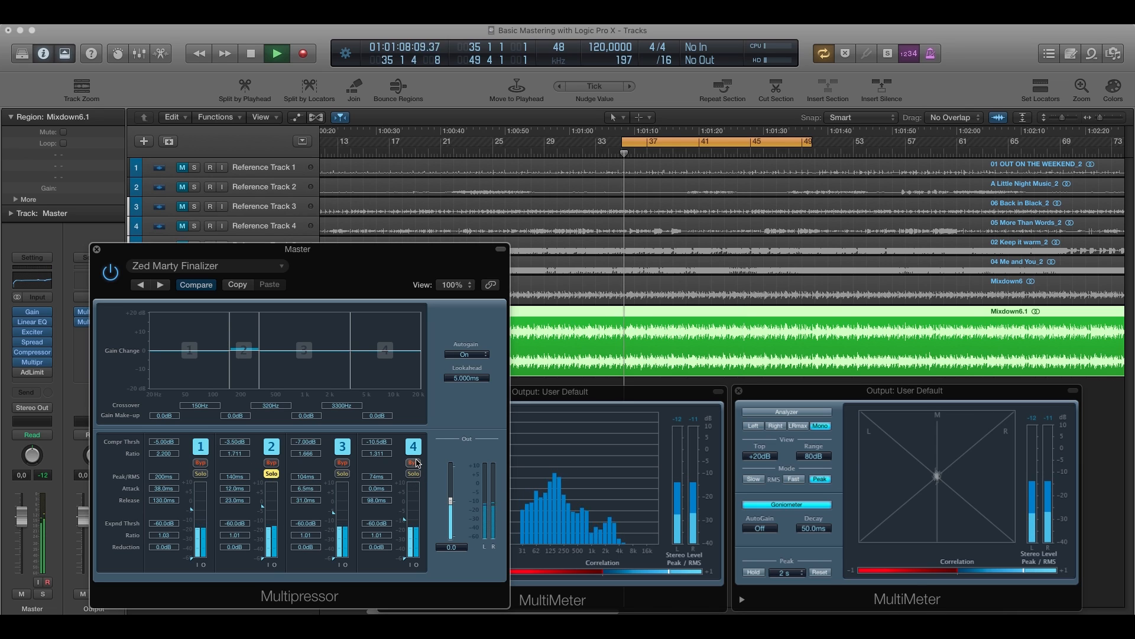
pyautogui.click(275, 465)
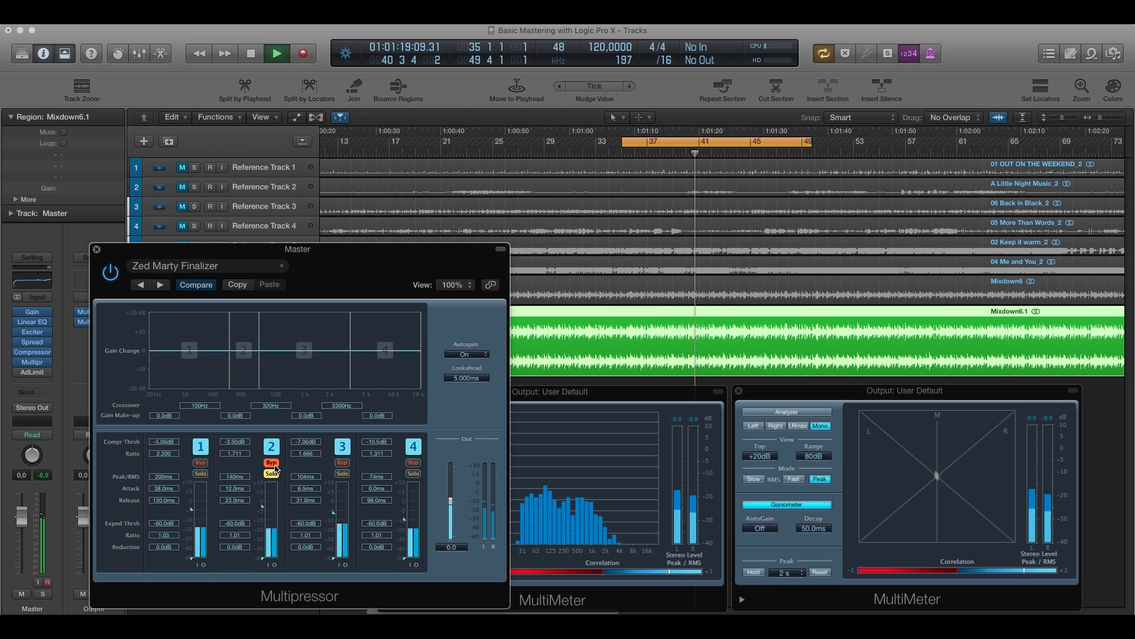
pyautogui.click(275, 465)
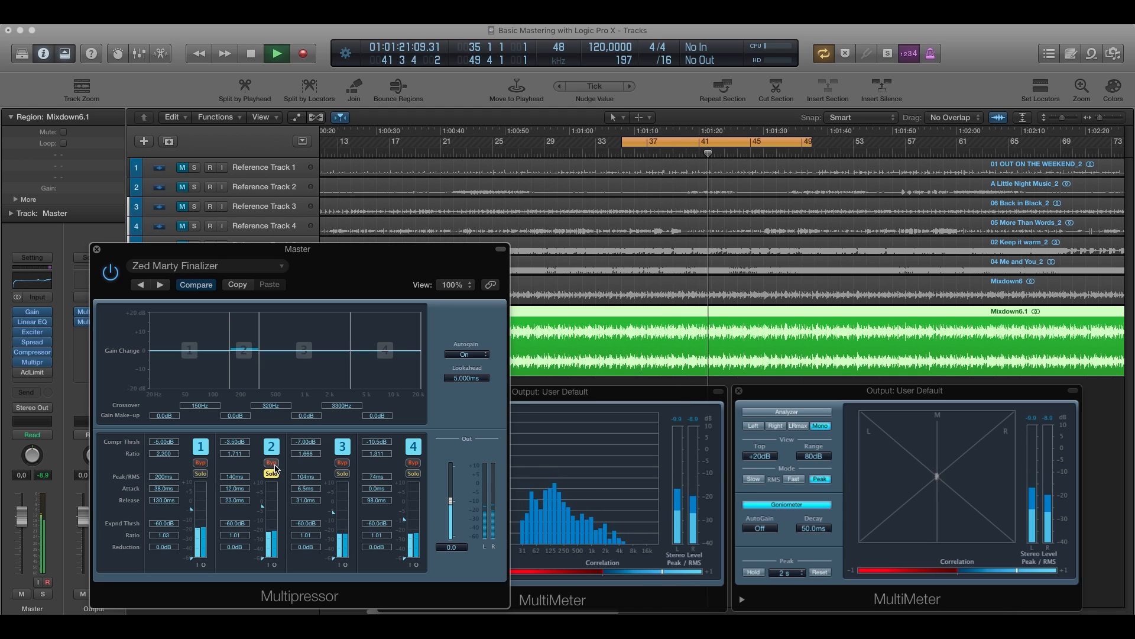
pyautogui.press('space')
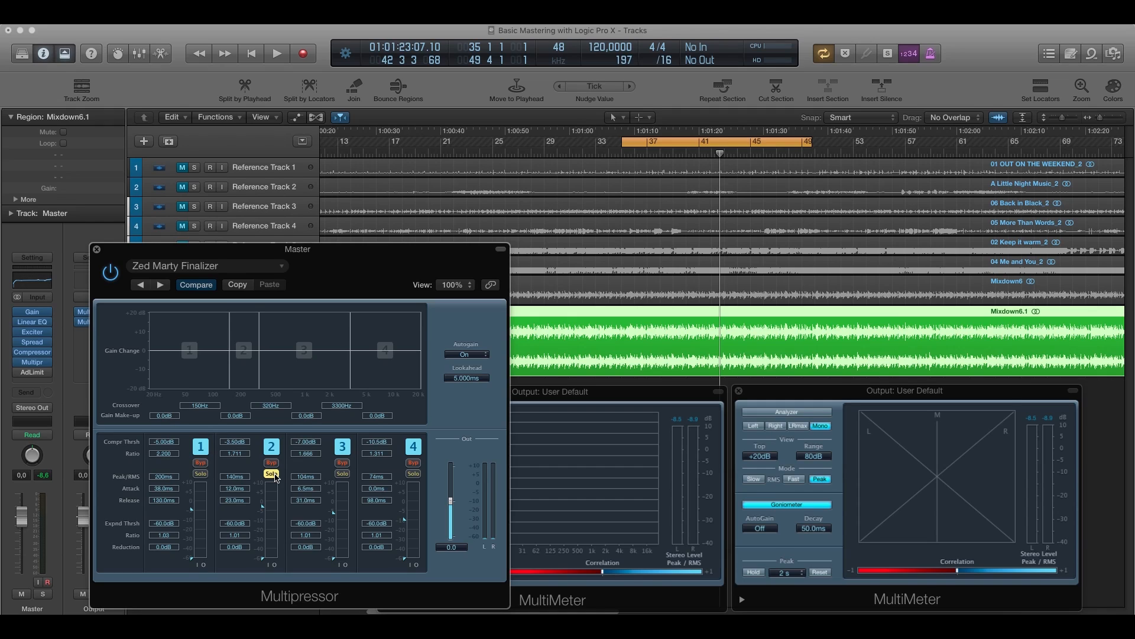
pyautogui.click(274, 474)
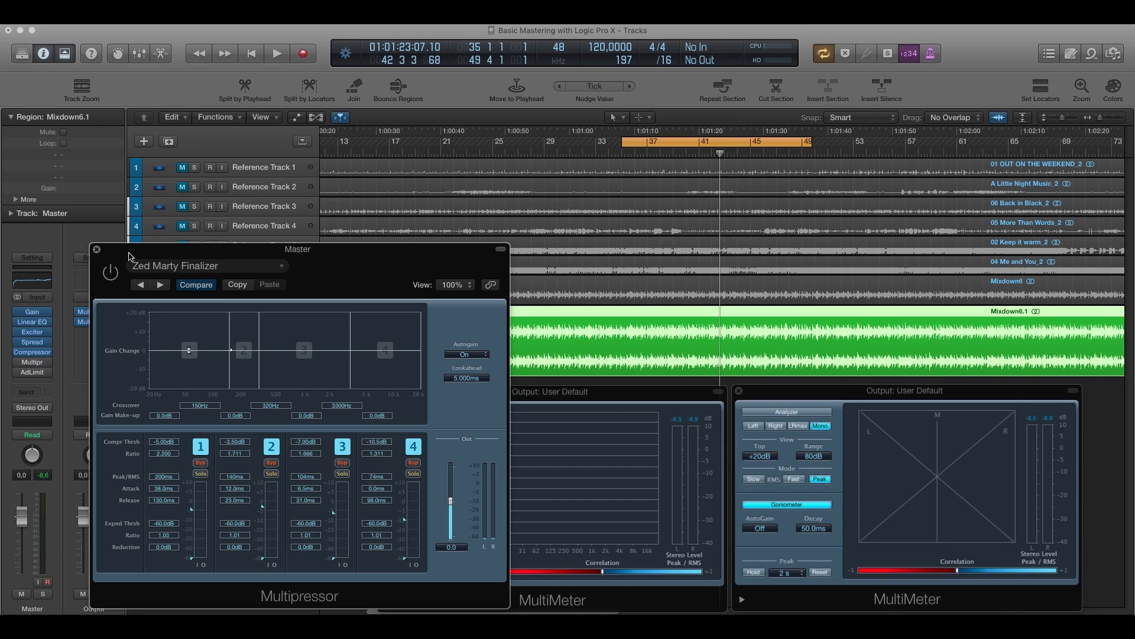
# Step: Compare the playing cycle with the whole Multipressor bypassed and enabled, leave it on, stop playback, and close the plug-in
pyautogui.moveTo(146, 253); pyautogui.dragTo(176, 228)
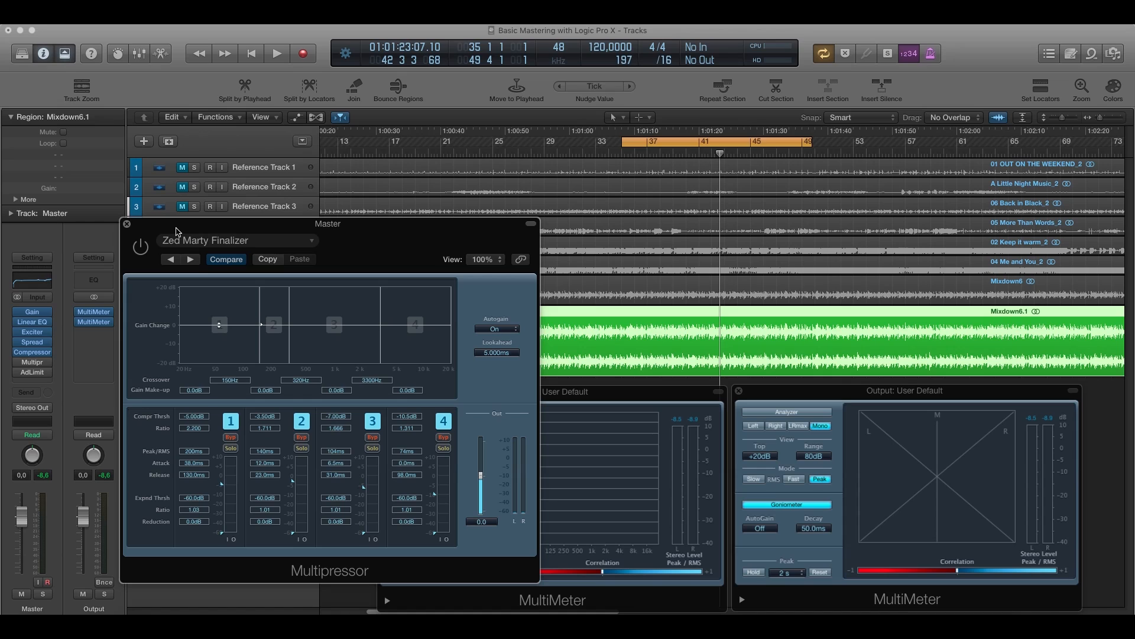
pyautogui.press('space')
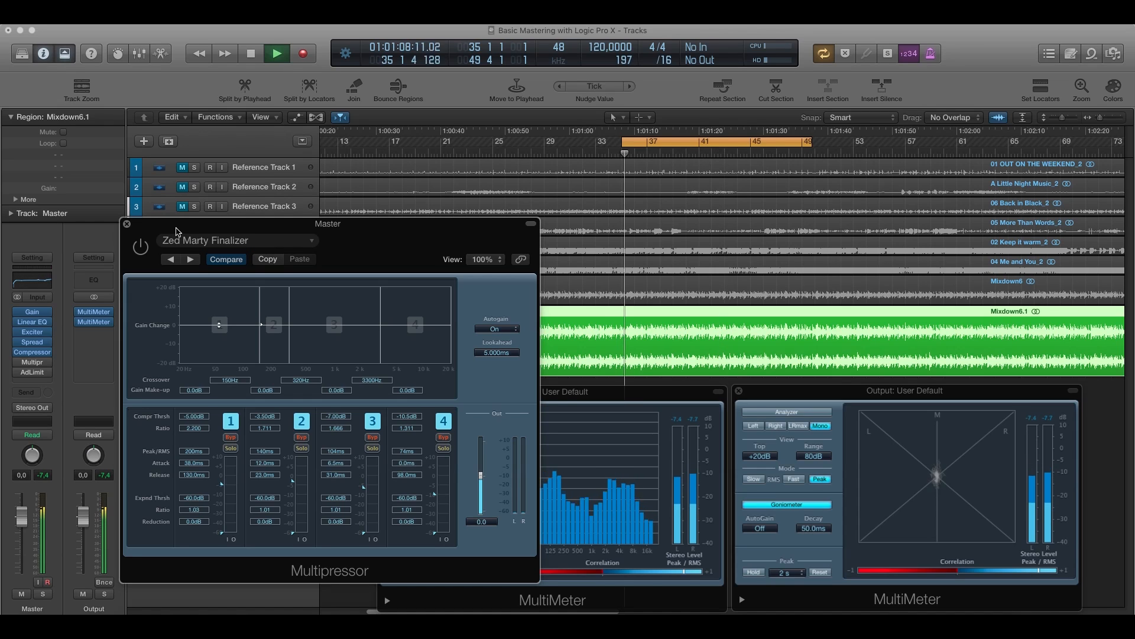
pyautogui.click(142, 251)
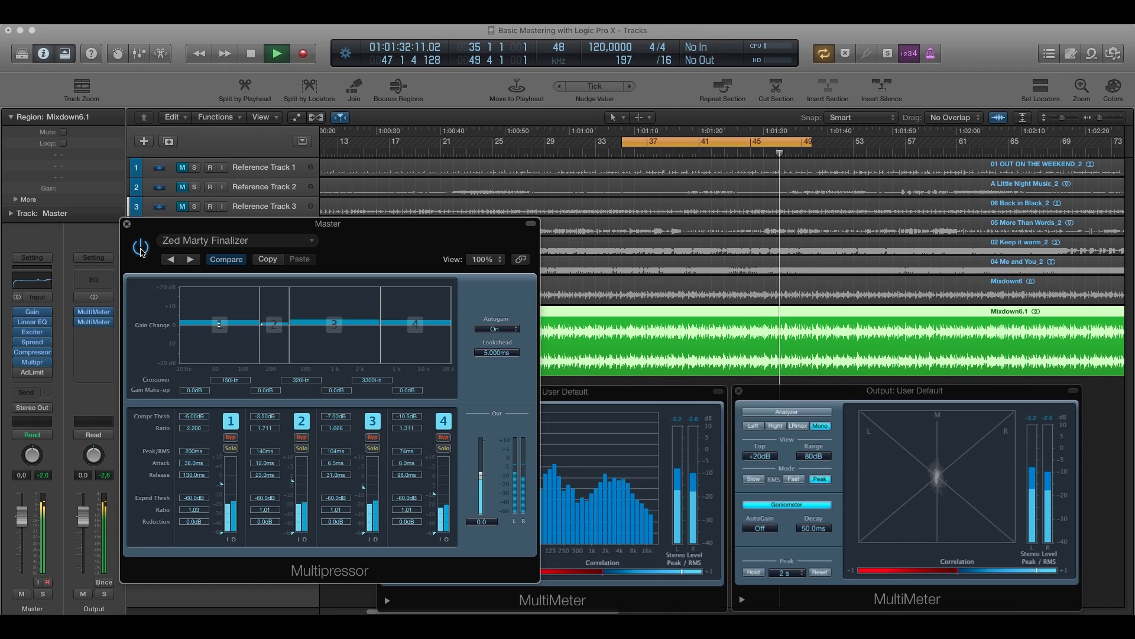
pyautogui.click(141, 247)
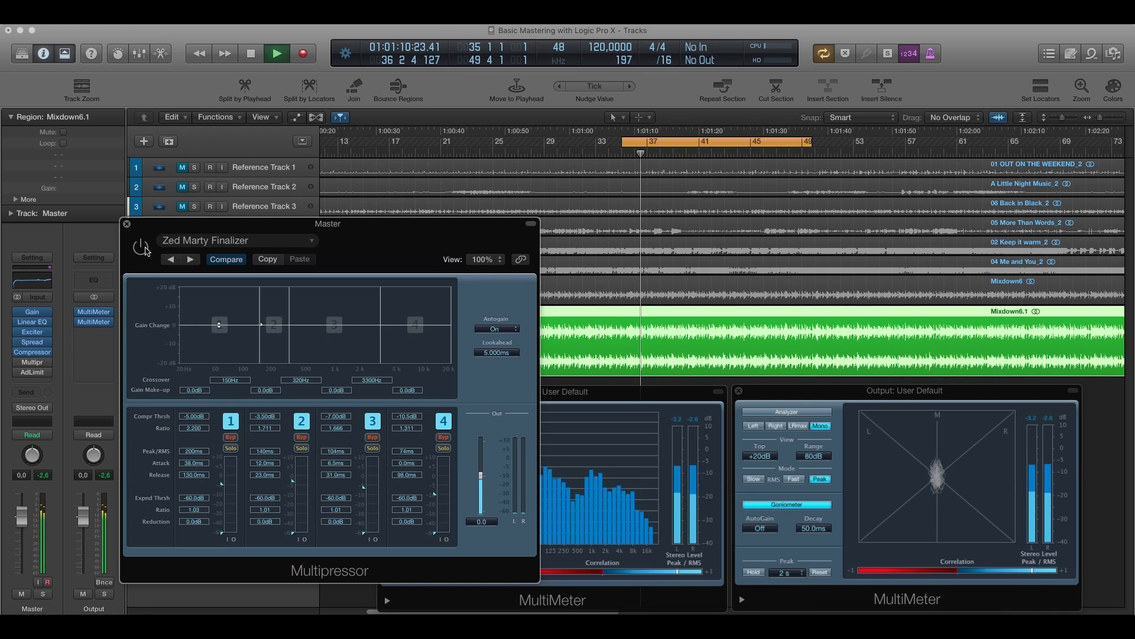
pyautogui.click(145, 250)
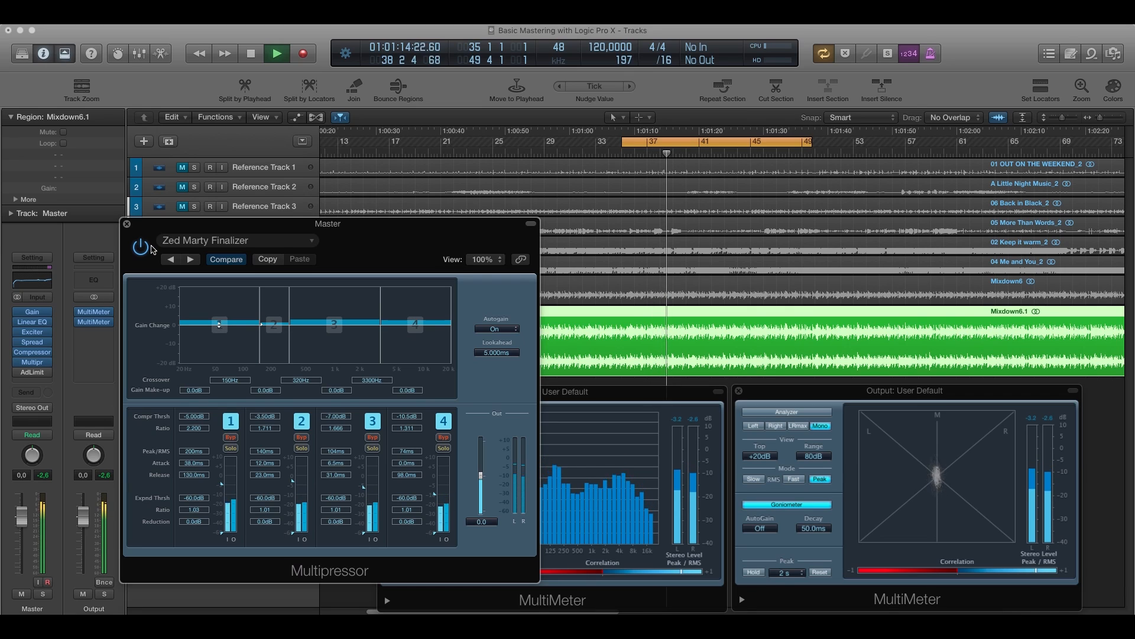
pyautogui.press('space')
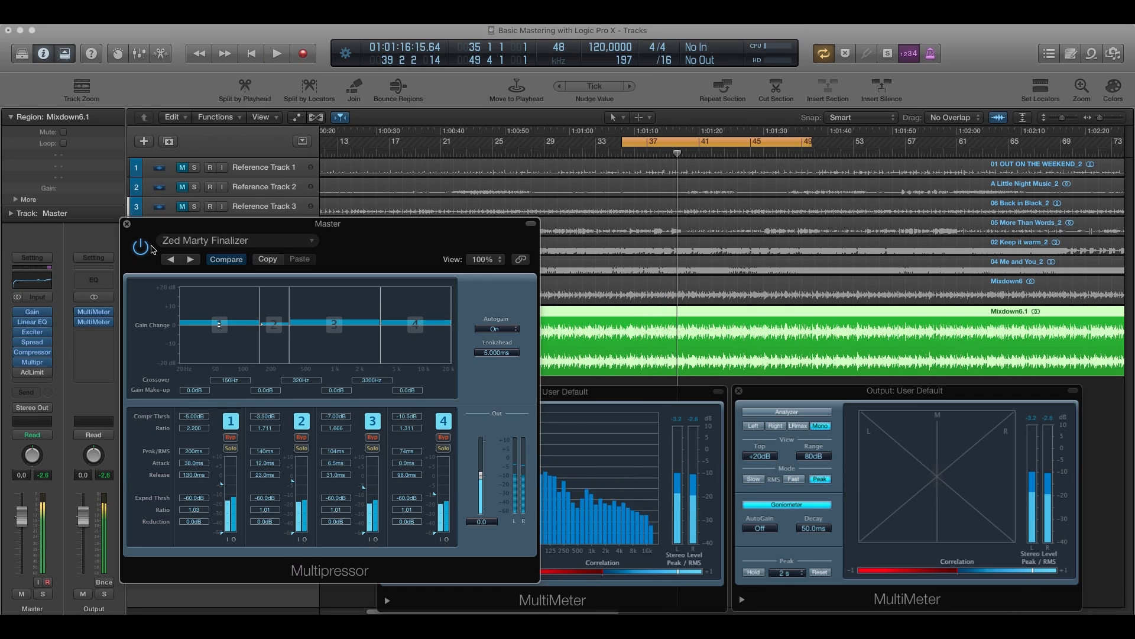
pyautogui.moveTo(179, 232); pyautogui.dragTo(194, 218)
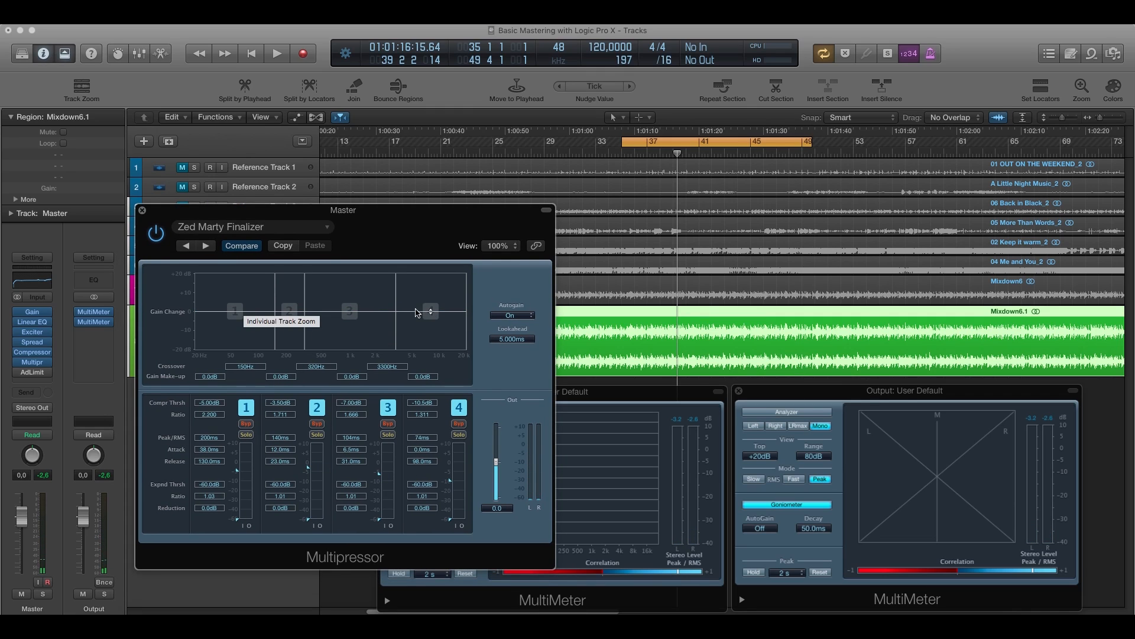
pyautogui.moveTo(316, 215); pyautogui.dragTo(276, 220)
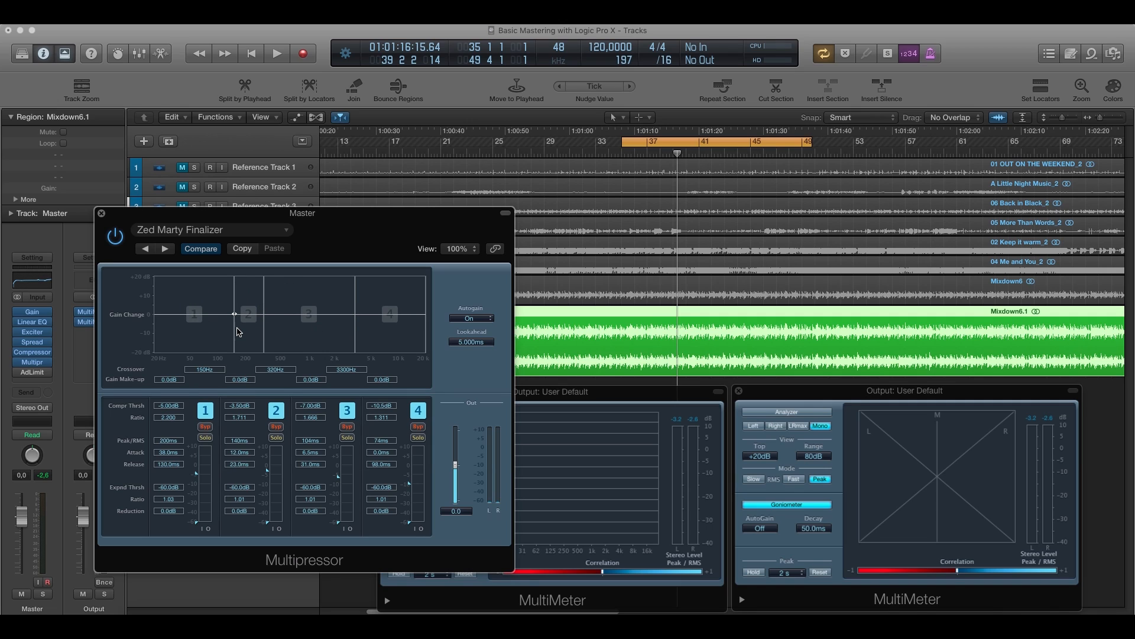
pyautogui.click(101, 214)
# Step: Play the cycle briefly, stop it, and open the Adaptive Limiter on the Master track between the channel strips and the MultiMeters
pyautogui.press('space')
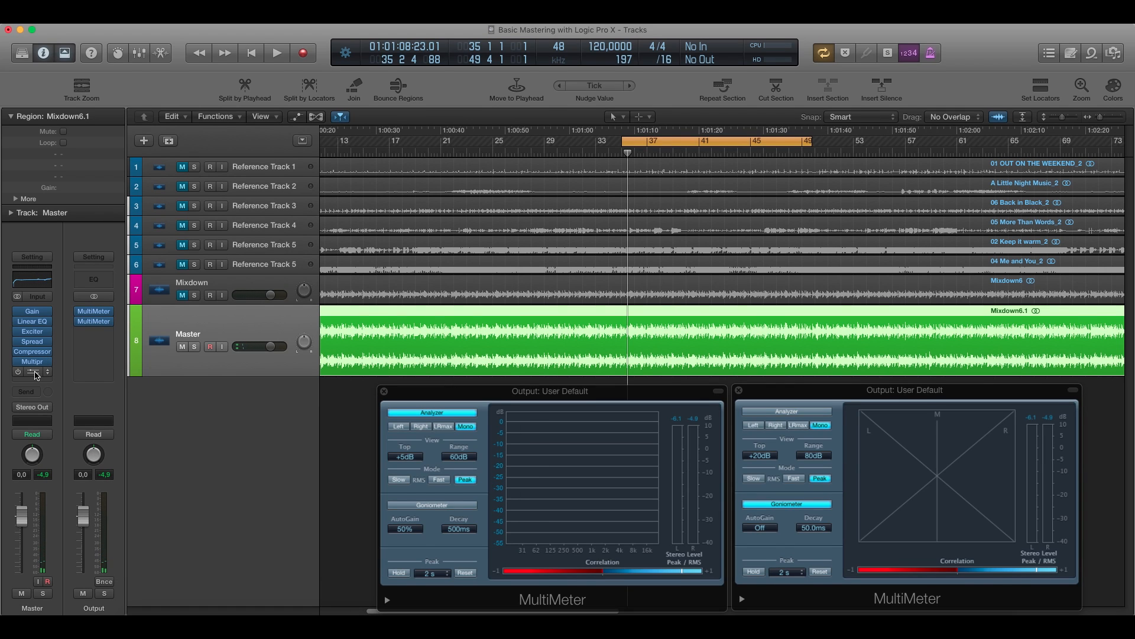
pyautogui.moveTo(186, 318); pyautogui.dragTo(207, 321)
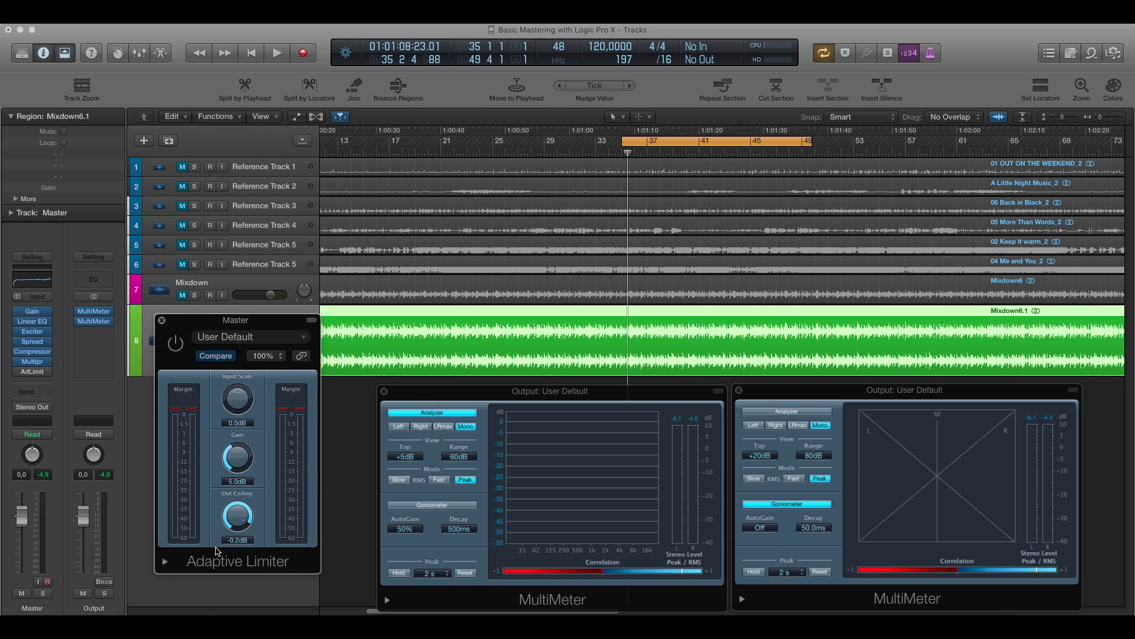
pyautogui.moveTo(228, 325); pyautogui.dragTo(247, 353)
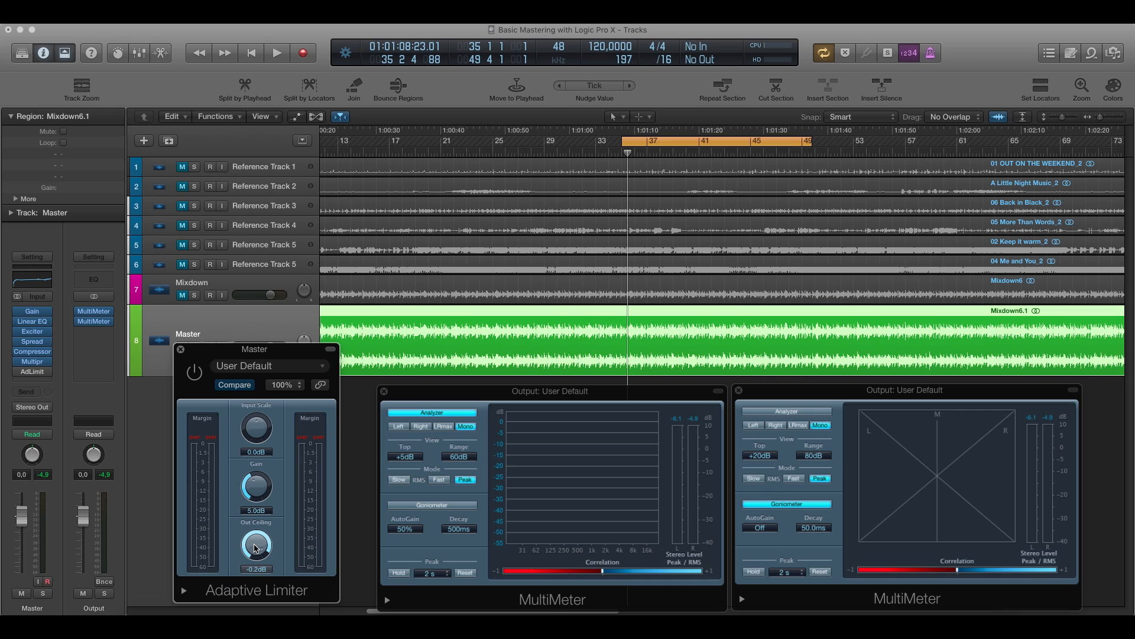
# Step: Keep the Adaptive Limiter's out ceiling at -0.2 dB, set its gain to 0.0 dB, and switch the plug-in on
pyautogui.moveTo(254, 544); pyautogui.dragTo(255, 529)
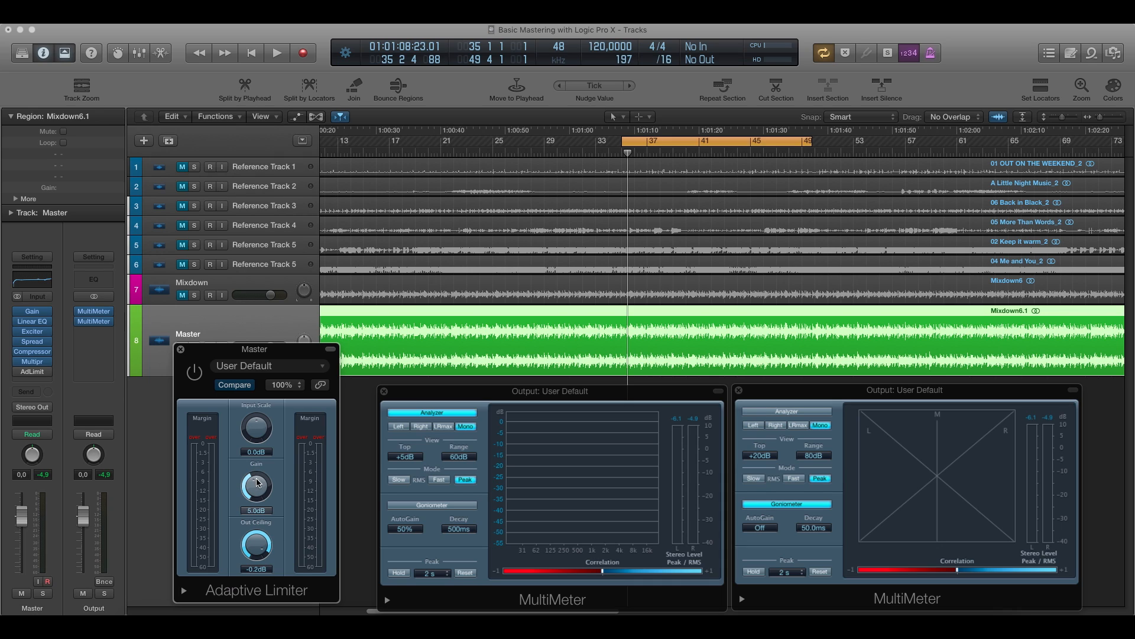
pyautogui.moveTo(258, 482); pyautogui.dragTo(264, 491)
pyautogui.click(196, 376)
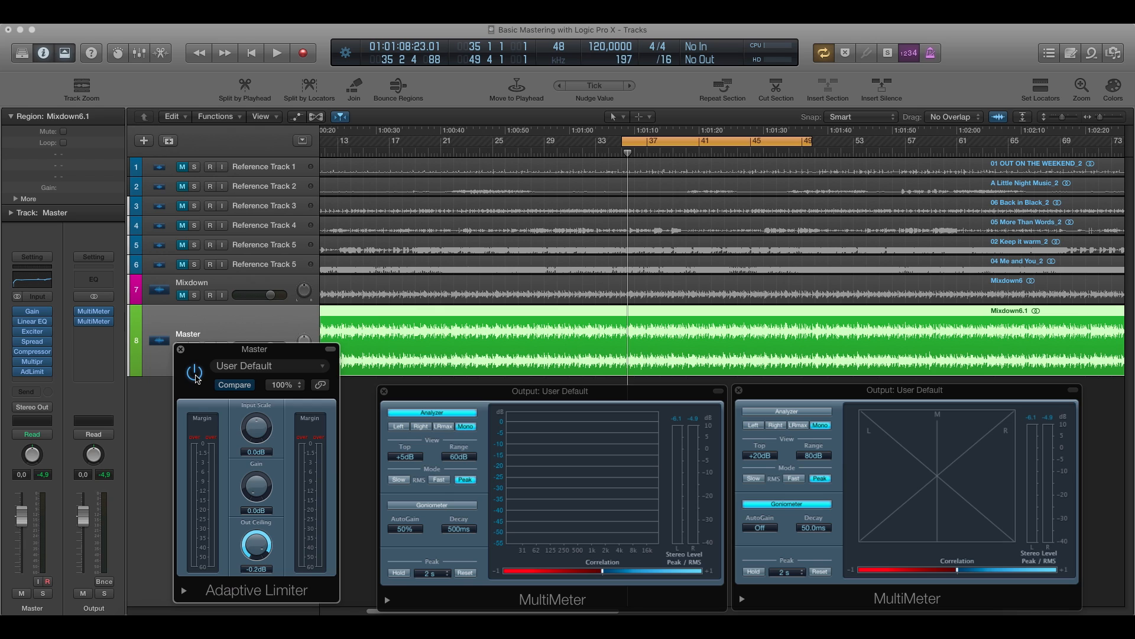
# Step: Play the cycle while raising the Adaptive Limiter's gain through 2.8 and 4.0 to 9.8 dB, return it to 3.9 dB, and stop playback
pyautogui.press('space')
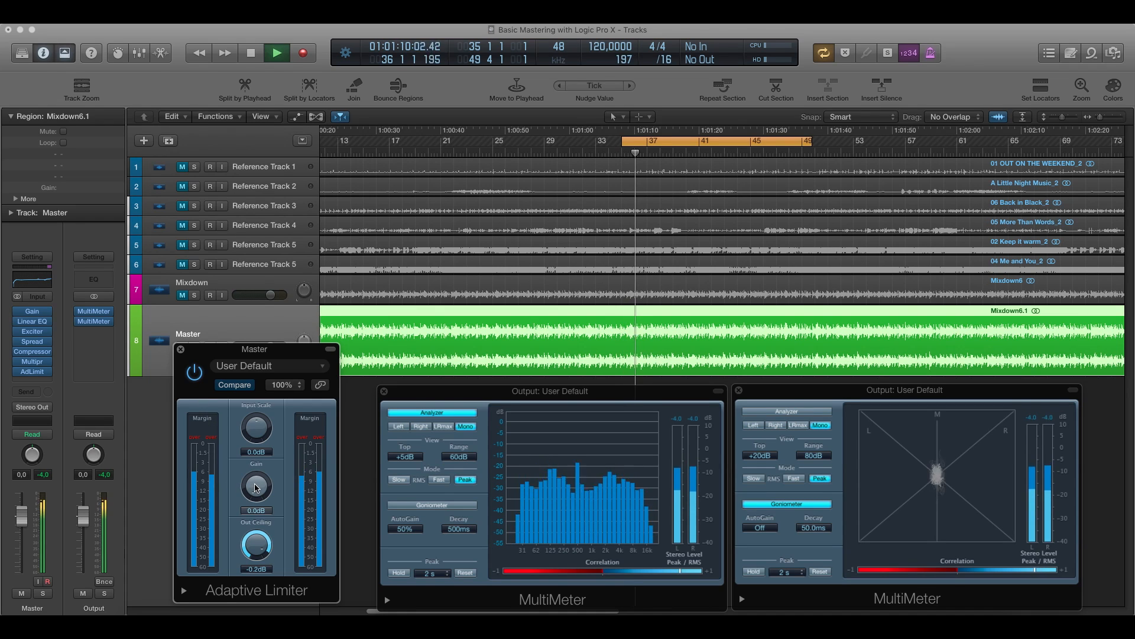
pyautogui.moveTo(255, 486); pyautogui.dragTo(260, 466)
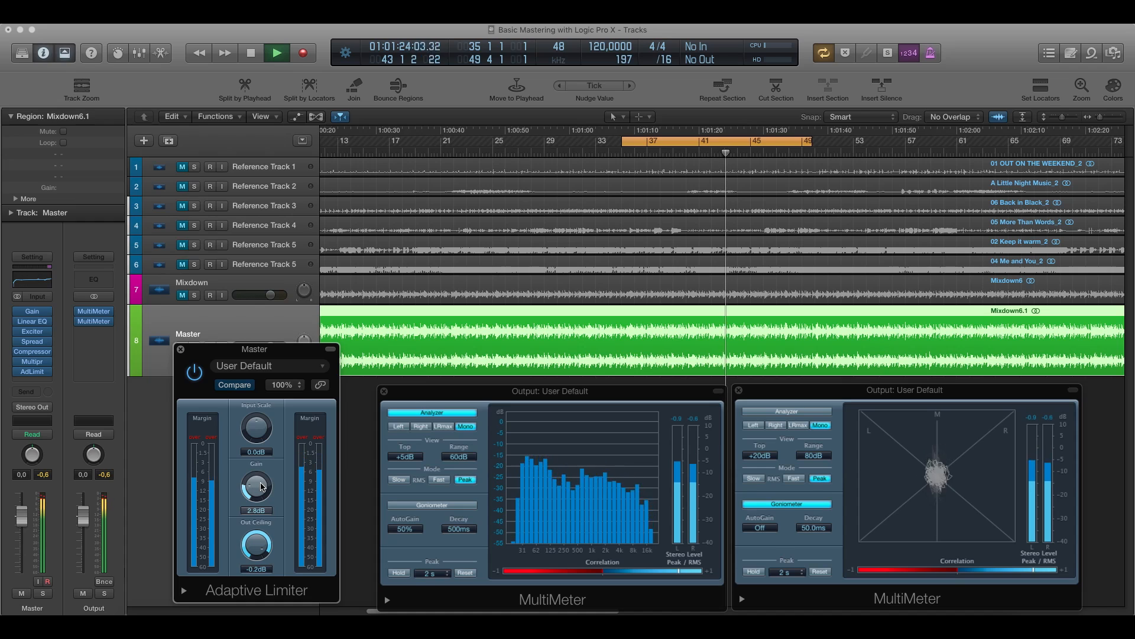
pyautogui.moveTo(268, 486); pyautogui.dragTo(264, 476)
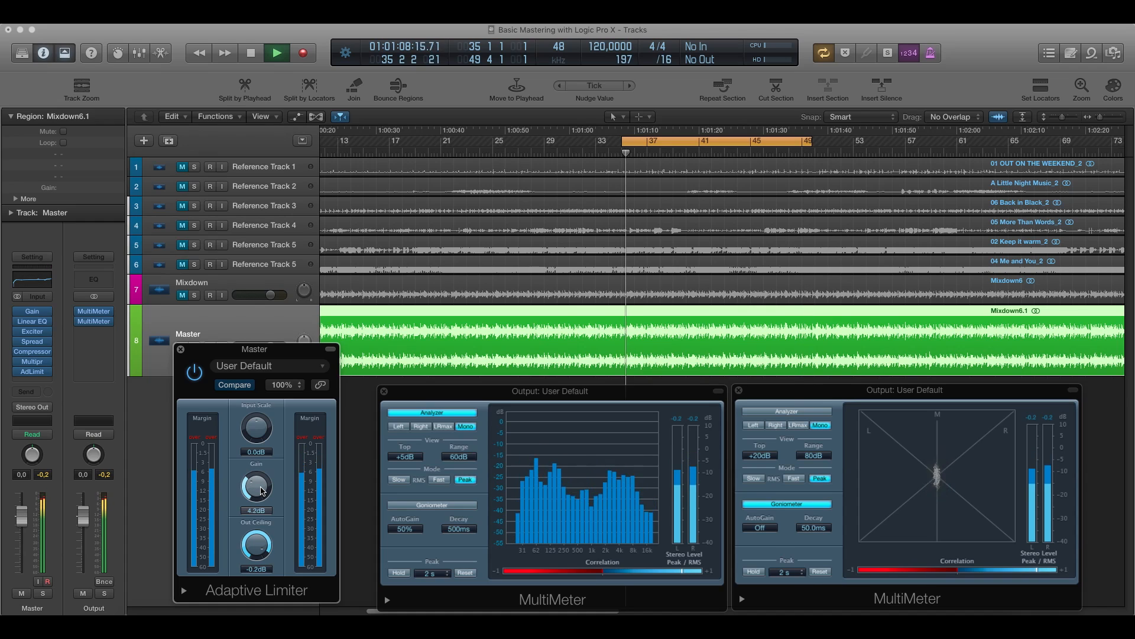
pyautogui.moveTo(254, 489); pyautogui.dragTo(268, 460)
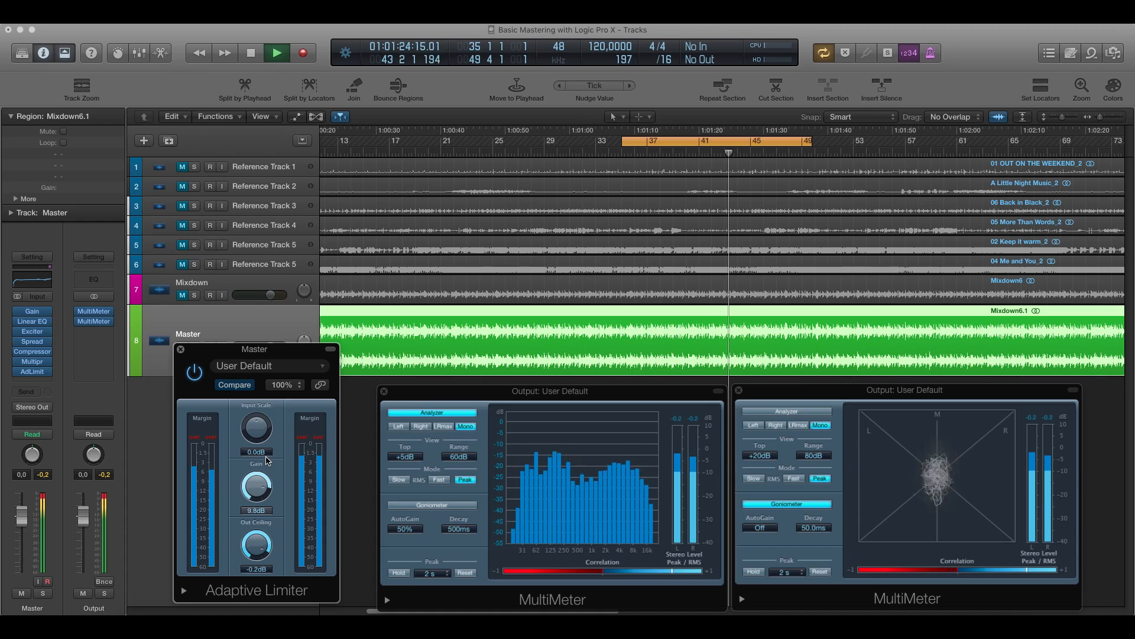
pyautogui.press('space')
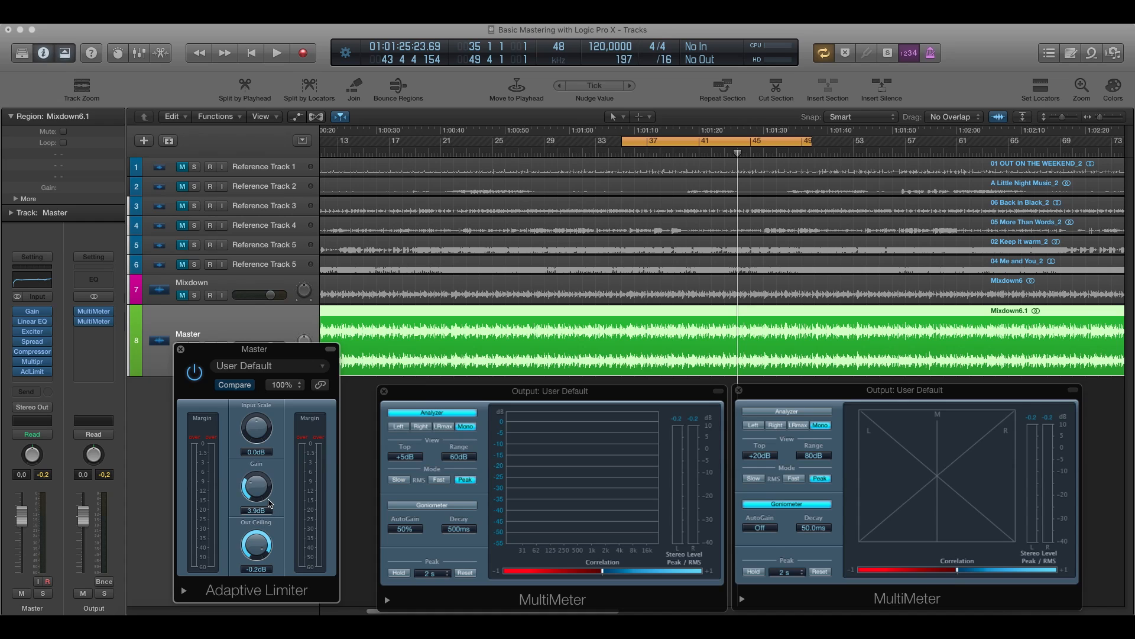
# Step: Set the Adaptive Limiter's gain to 5.5 dB while playing the cycle, listen to the result, and stop playback
pyautogui.press('space')
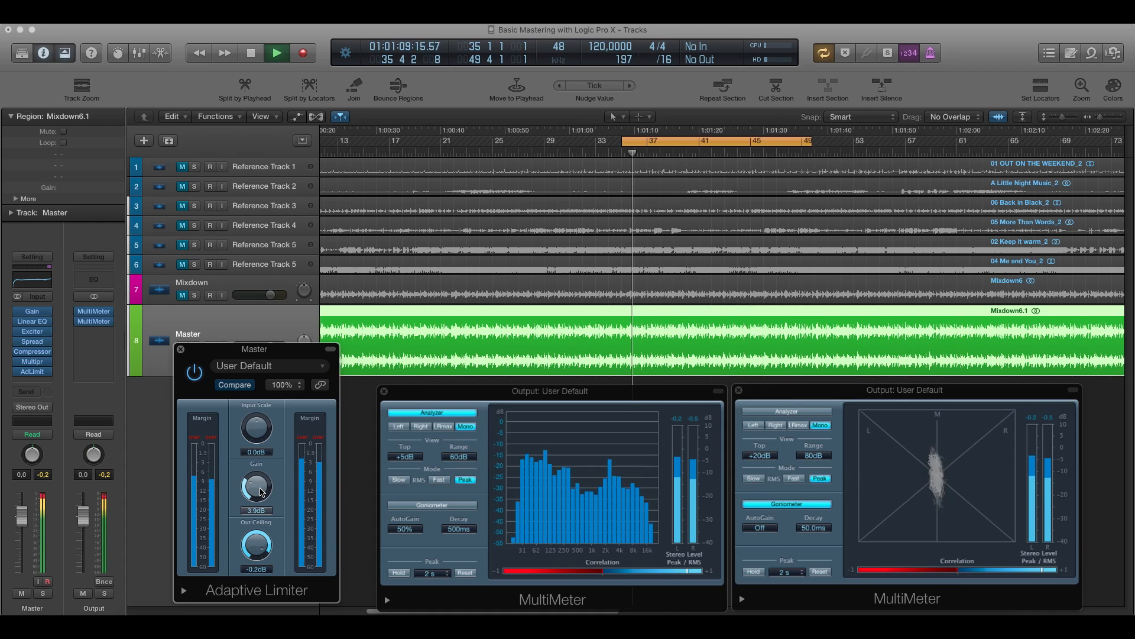
pyautogui.moveTo(262, 492)
pyautogui.mouseDown()
pyautogui.moveTo(262, 470)
pyautogui.moveTo(264, 480)
pyautogui.mouseUp()
pyautogui.hotkey('ctrl', 'Up')
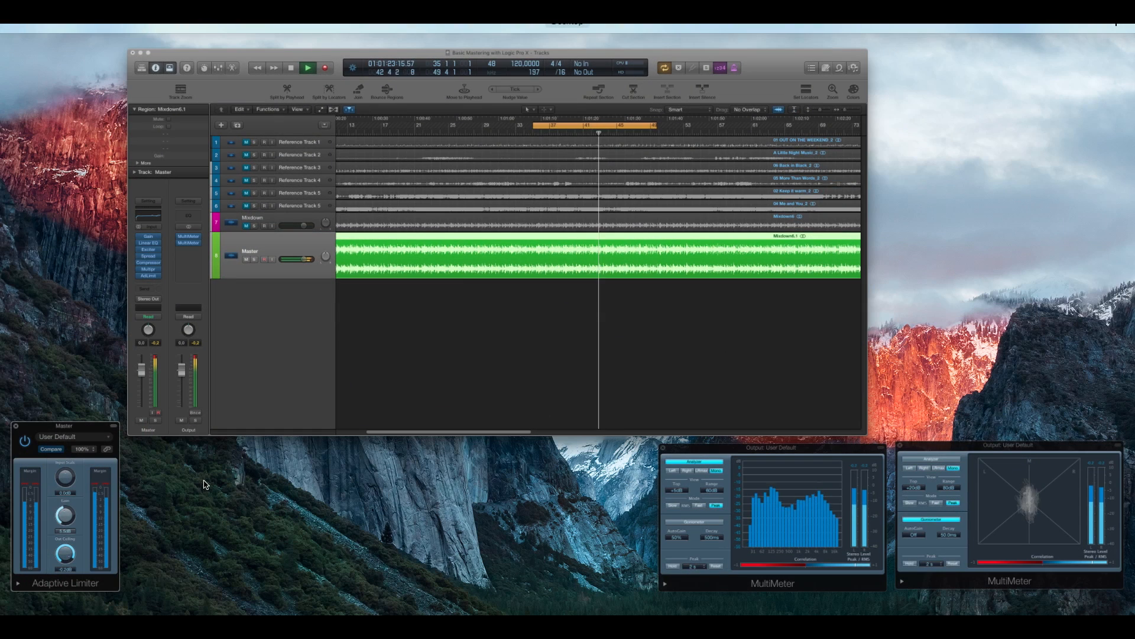
pyautogui.hotkey('ctrl', 'Up')
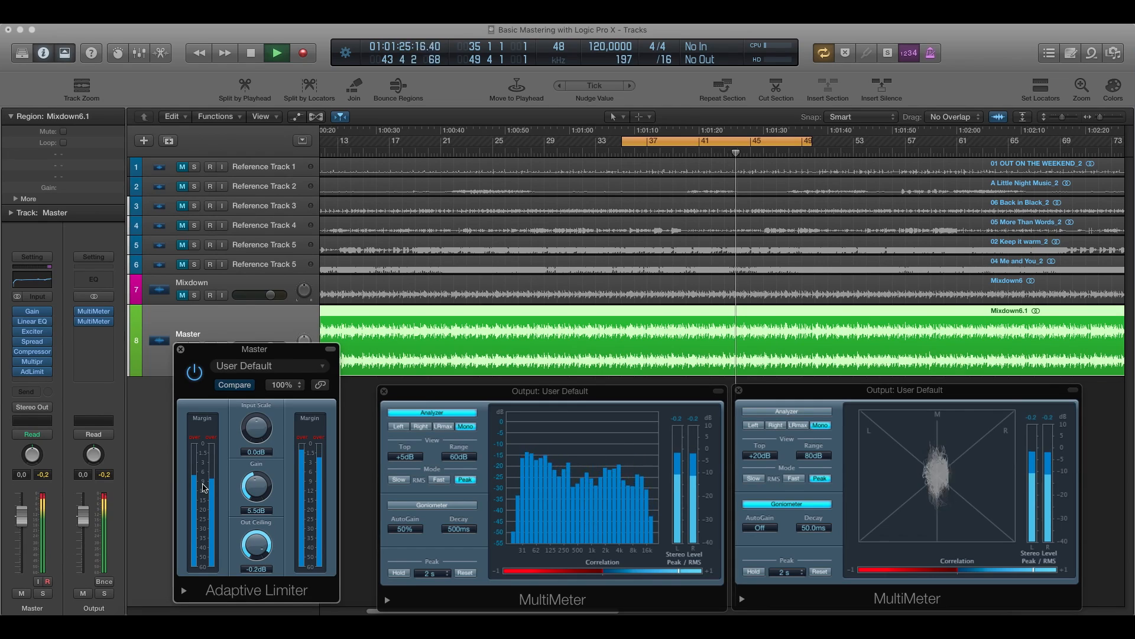
pyautogui.press('space')
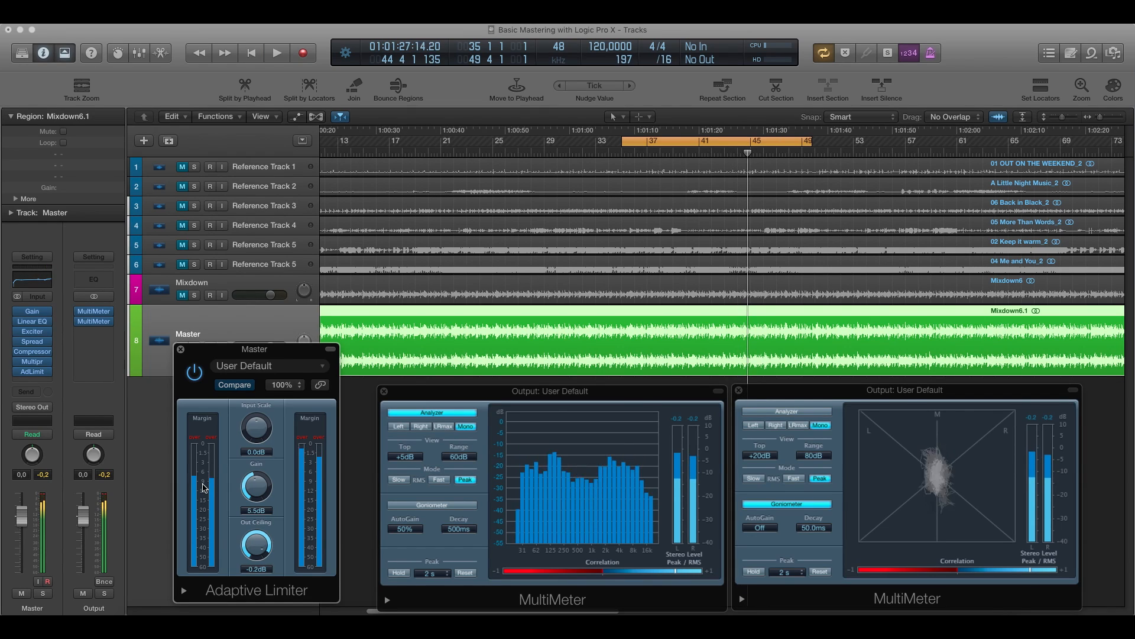